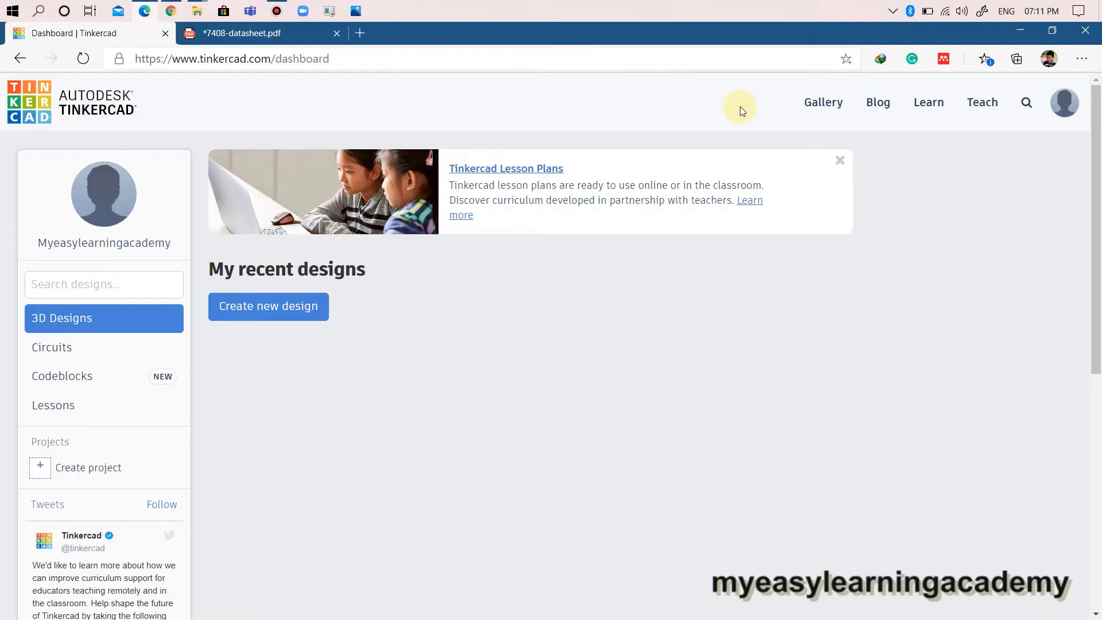
Step: Open the Circuits collection in the Tinkercad dashboard and create a new circuit
{"action": "left_click", "coordinate": [82, 356]}
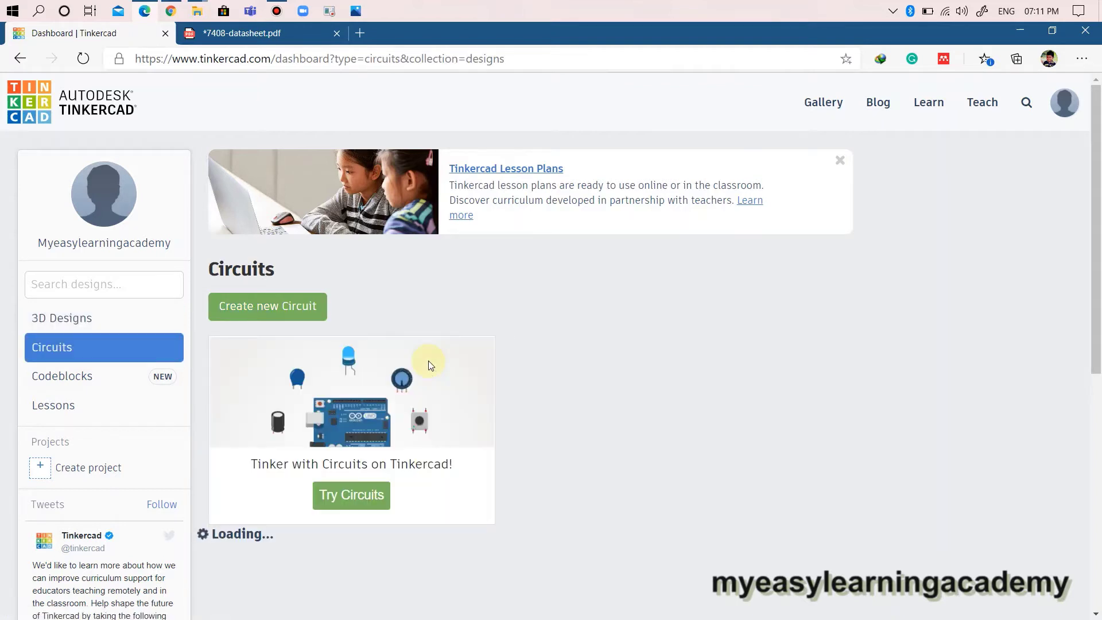
{"action": "left_click", "coordinate": [286, 314]}
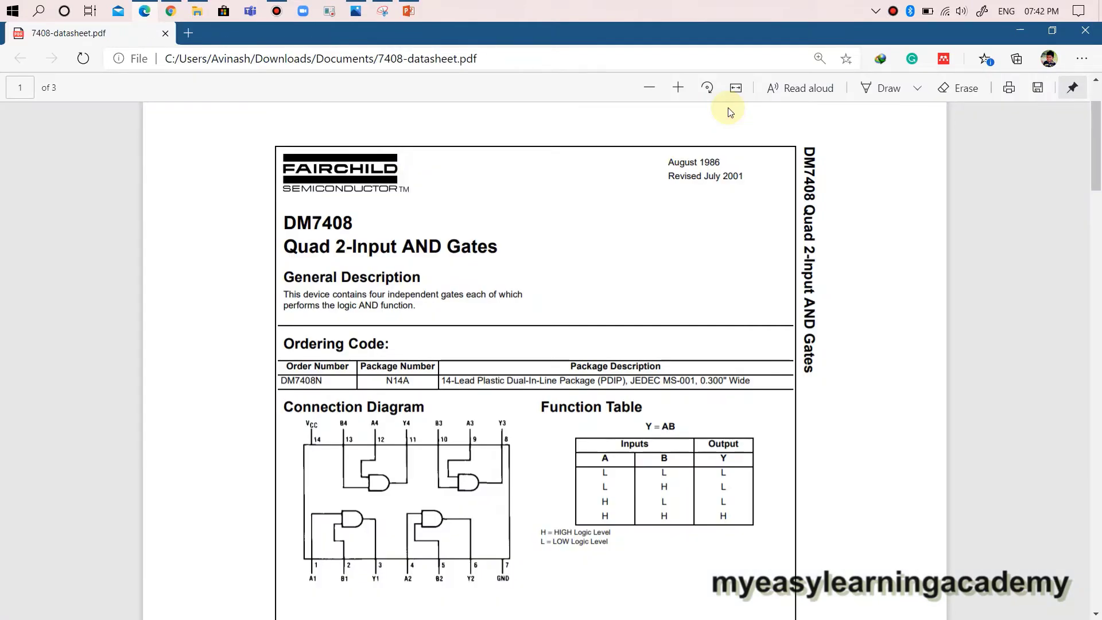
Step: With the Draw pen, tick the Fairchild logo and underline the Quad 2-Input AND Gates title
{"action": "left_click", "coordinate": [881, 88]}
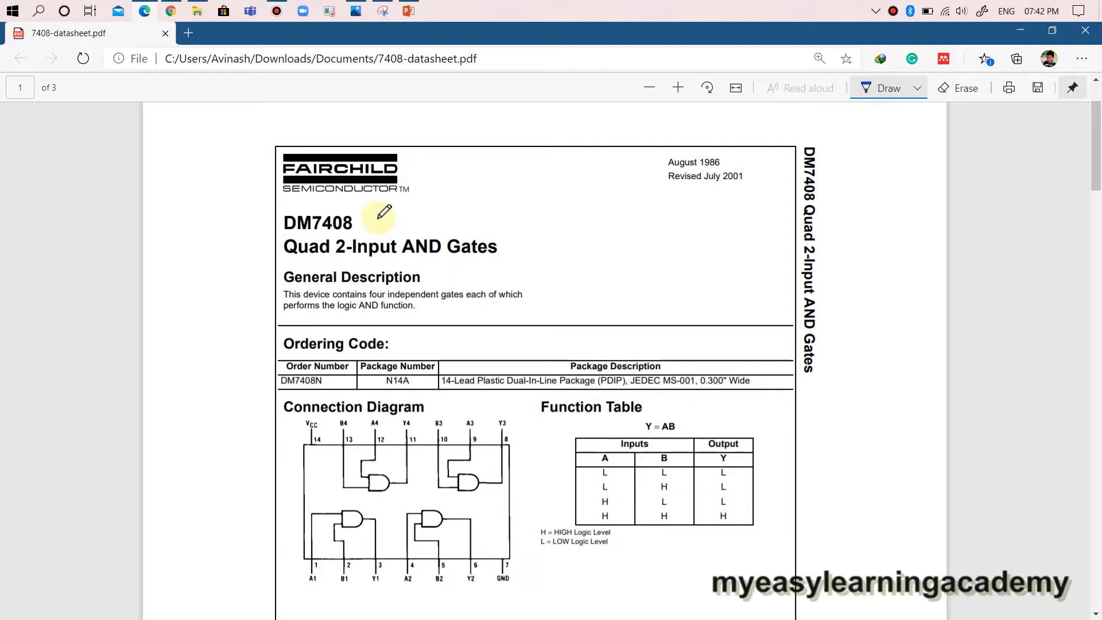
{"action": "left_click_drag", "start_coordinate": [254, 179], "coordinate": [280, 175]}
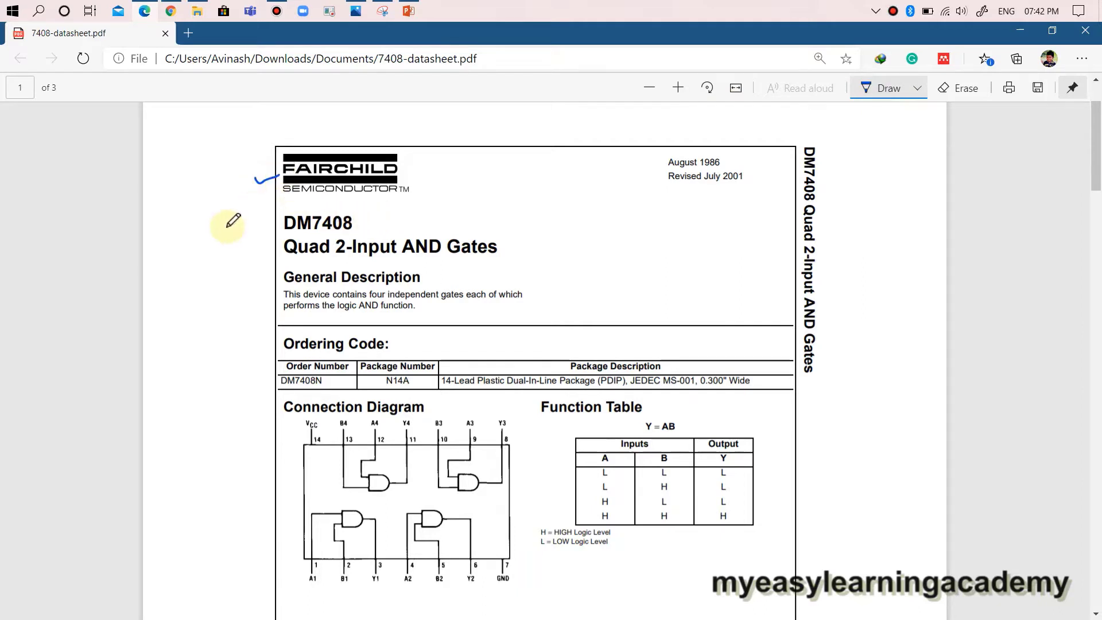
{"action": "scroll", "coordinate": [230, 222], "scroll_direction": "down", "scroll_amount": 3}
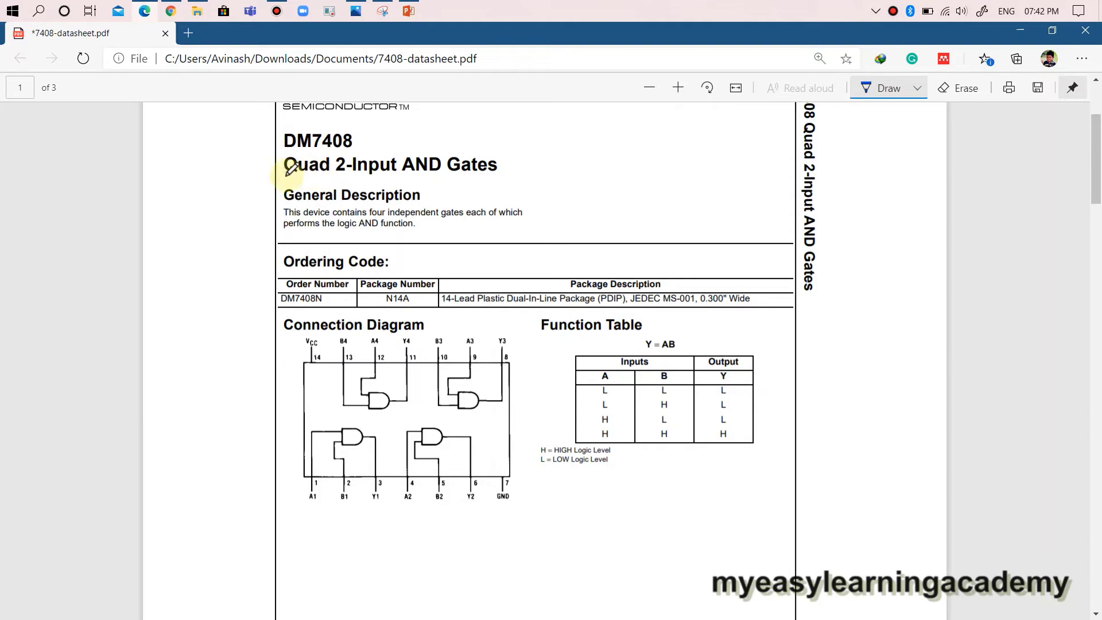
{"action": "left_click_drag", "start_coordinate": [285, 172], "coordinate": [506, 177]}
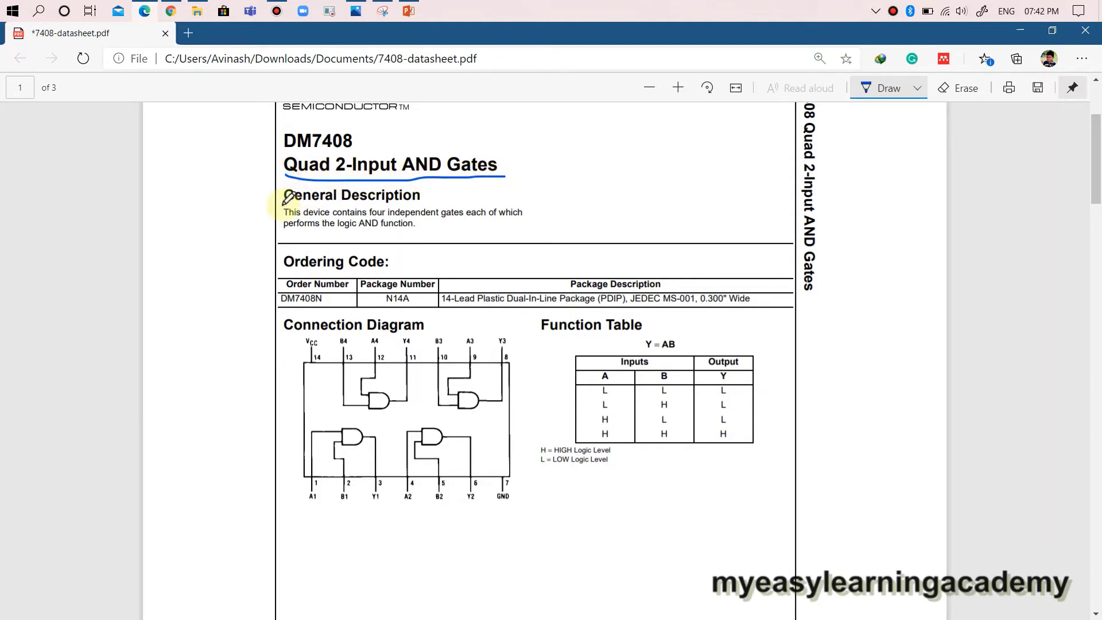
Step: Tick the Connection Diagram and Function Table headings
{"action": "scroll", "coordinate": [289, 197], "scroll_direction": "down", "scroll_amount": 3}
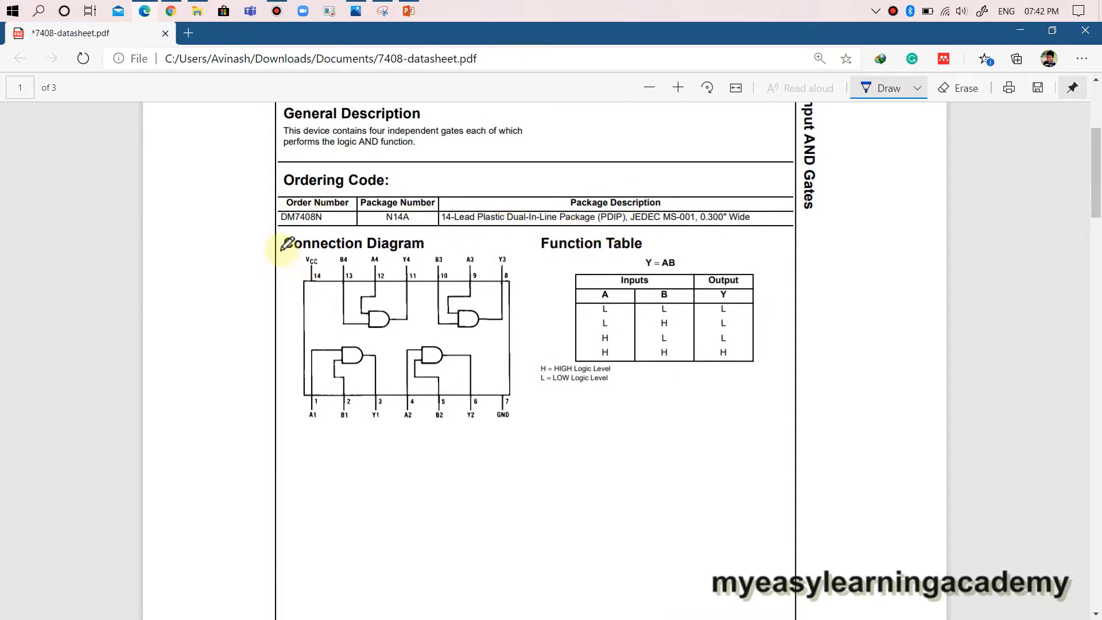
{"action": "left_click_drag", "start_coordinate": [272, 249], "coordinate": [295, 241]}
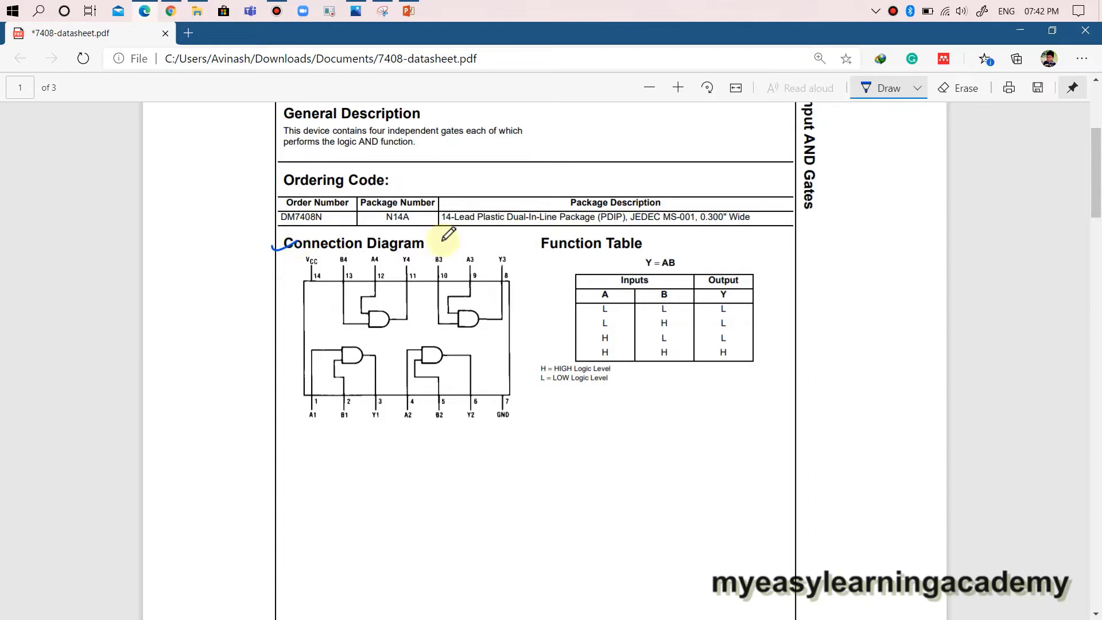
{"action": "left_click_drag", "start_coordinate": [538, 248], "coordinate": [553, 241]}
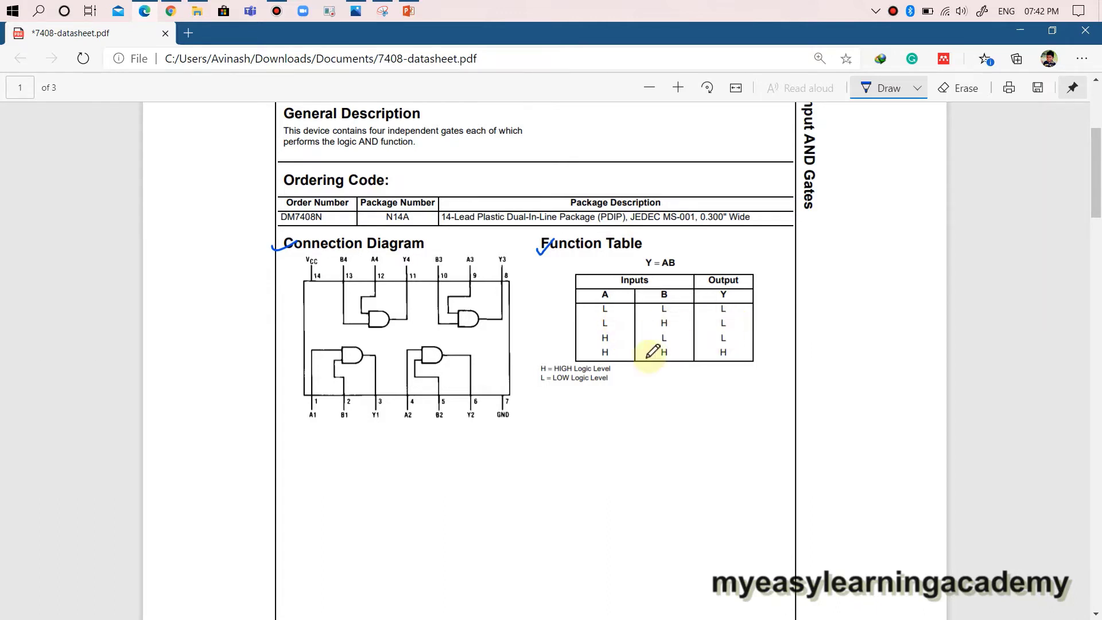
Step: On page 2, tick Absolute Maximum Ratings, Note 1 and Recommended Operating Conditions
{"action": "scroll", "coordinate": [601, 352], "scroll_direction": "down", "scroll_amount": 5}
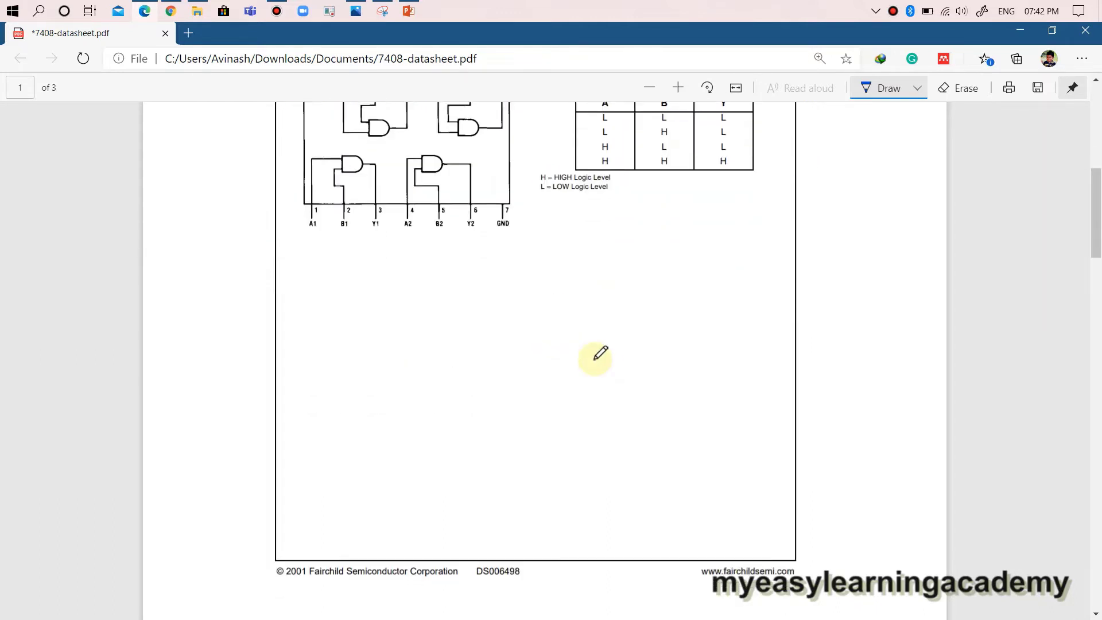
{"action": "scroll", "coordinate": [600, 353], "scroll_direction": "down", "scroll_amount": 5}
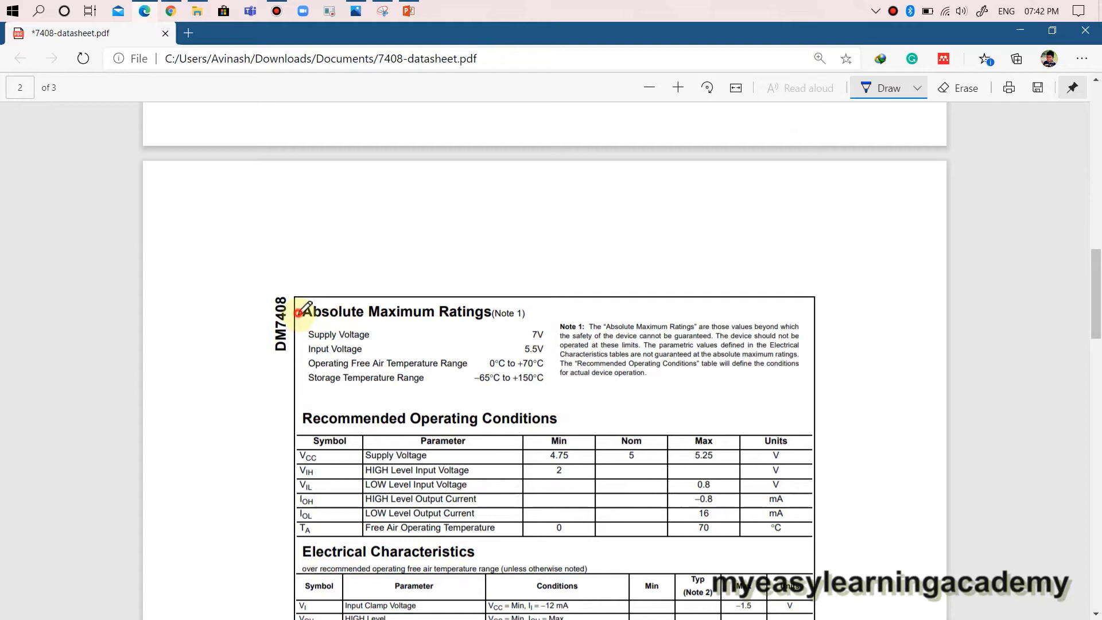
{"action": "left_click_drag", "start_coordinate": [298, 313], "coordinate": [321, 296]}
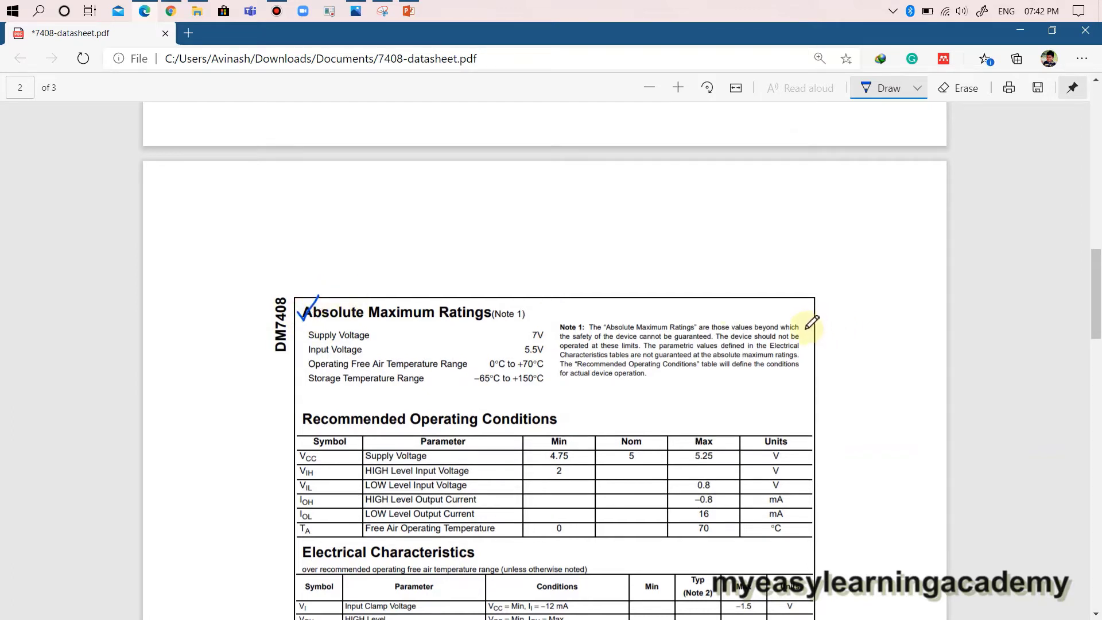
{"action": "mouse_move", "coordinate": [806, 326]}
{"action": "left_mouse_down"}
{"action": "mouse_move", "coordinate": [817, 323]}
{"action": "mouse_move", "coordinate": [807, 335]}
{"action": "left_mouse_up"}
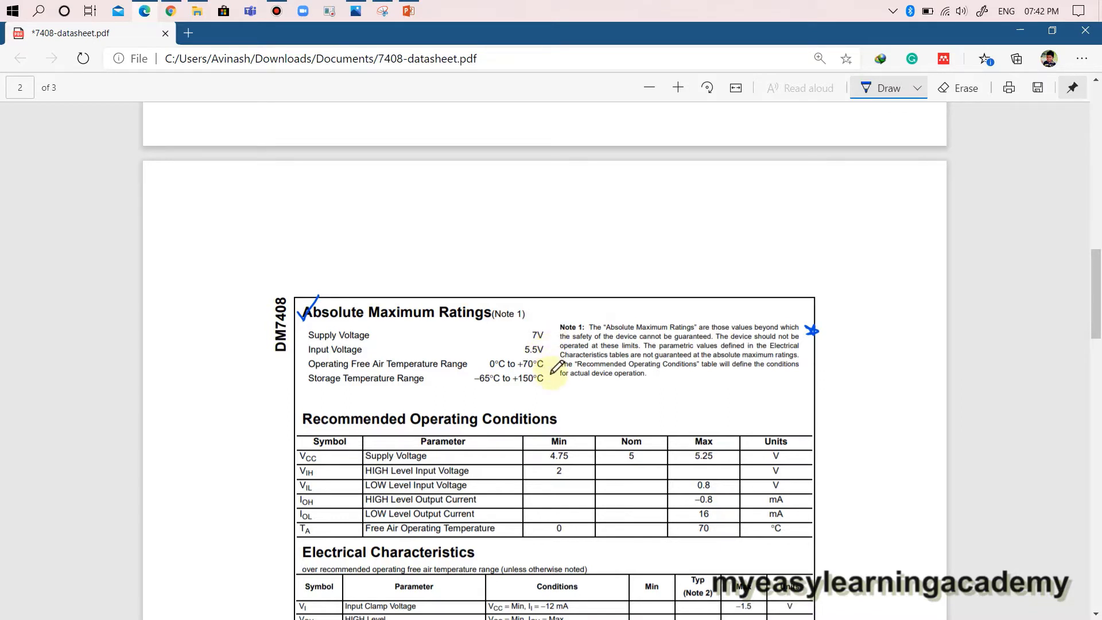
{"action": "scroll", "coordinate": [664, 332], "scroll_direction": "down", "scroll_amount": 1}
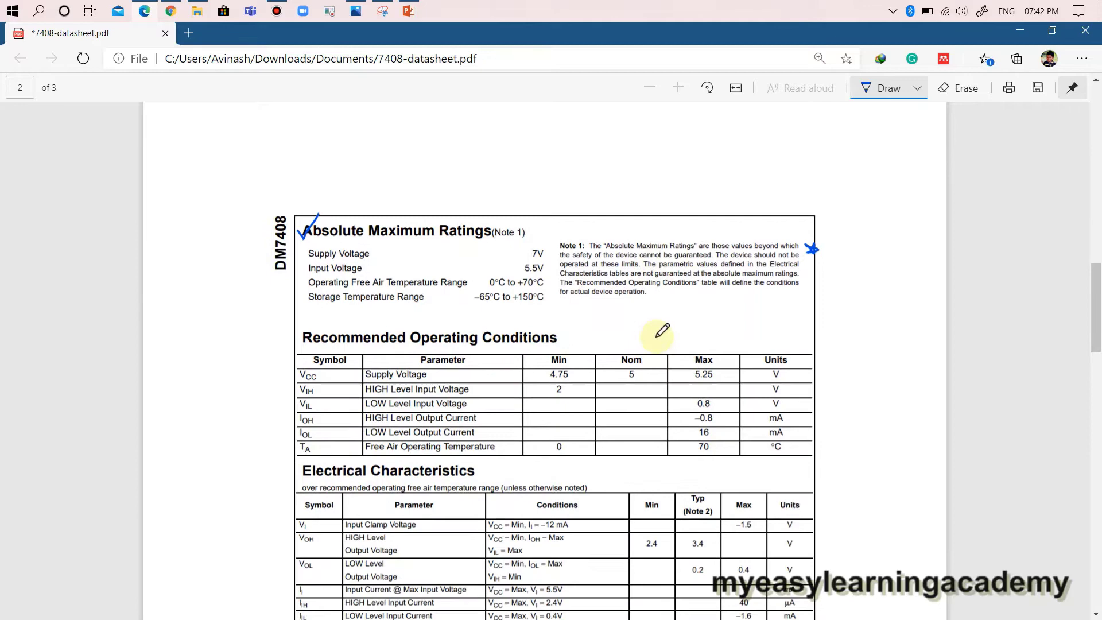
{"action": "left_click_drag", "start_coordinate": [278, 343], "coordinate": [308, 322]}
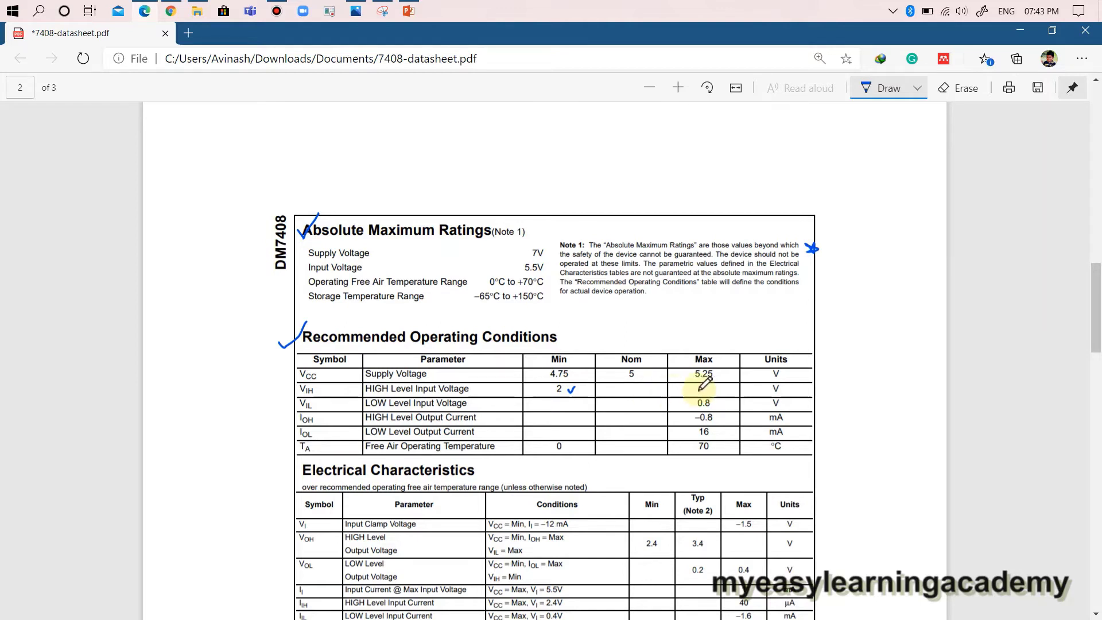
Step: Tick the 5.5V input rating and Electrical Characteristics heading, and draw an arrow at the Typ column
{"action": "left_click_drag", "start_coordinate": [549, 273], "coordinate": [562, 253]}
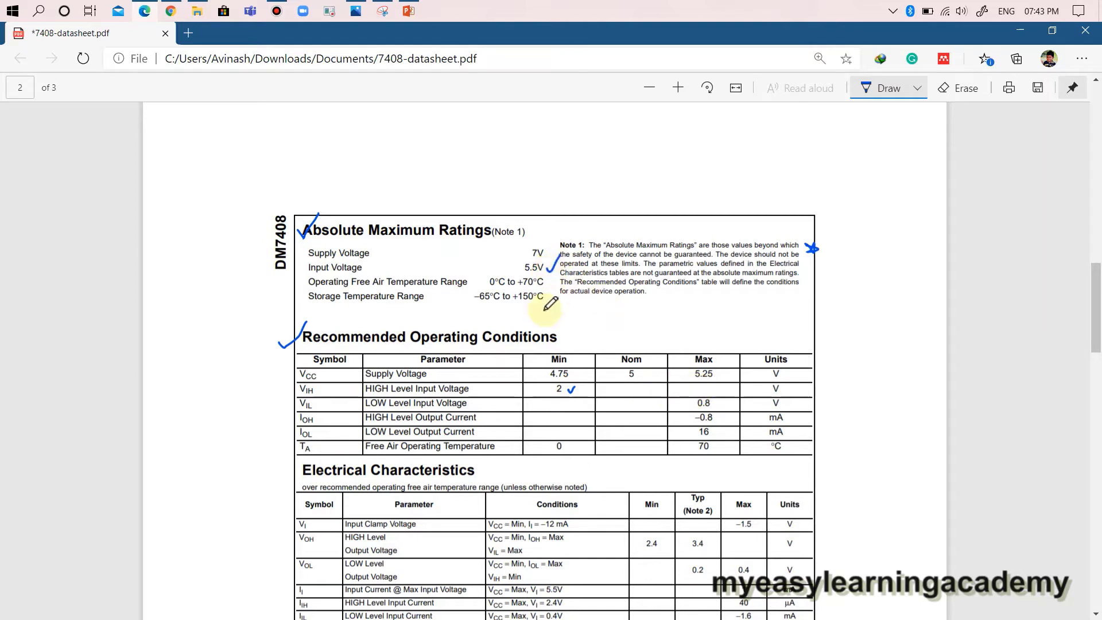
{"action": "scroll", "coordinate": [550, 304], "scroll_direction": "down", "scroll_amount": 2}
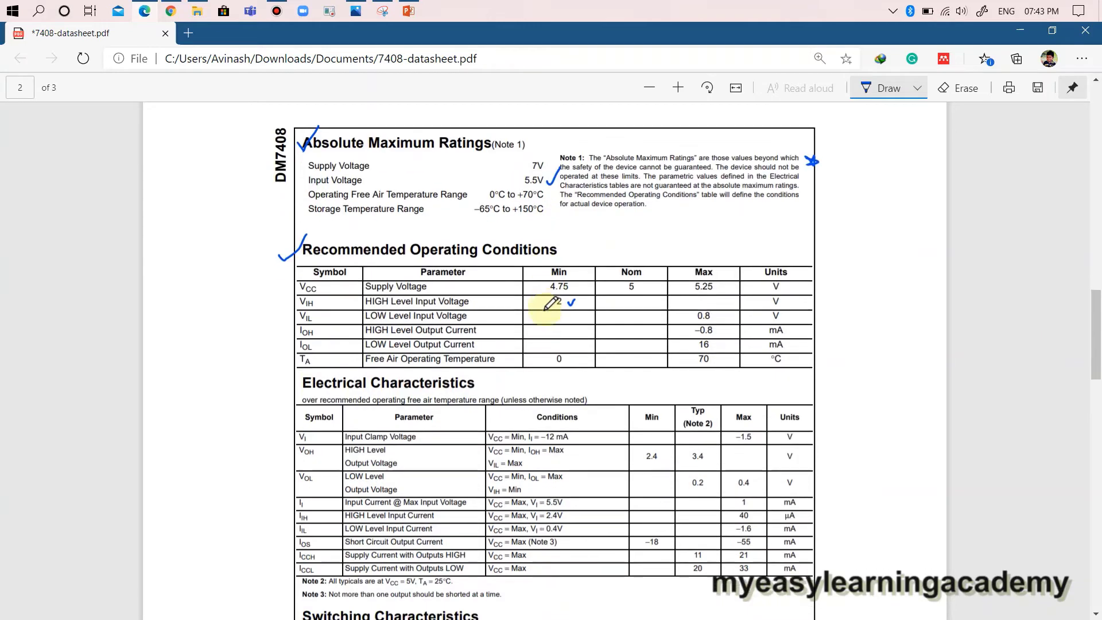
{"action": "scroll", "coordinate": [583, 300], "scroll_direction": "down", "scroll_amount": 2}
{"action": "left_click_drag", "start_coordinate": [286, 313], "coordinate": [302, 312]}
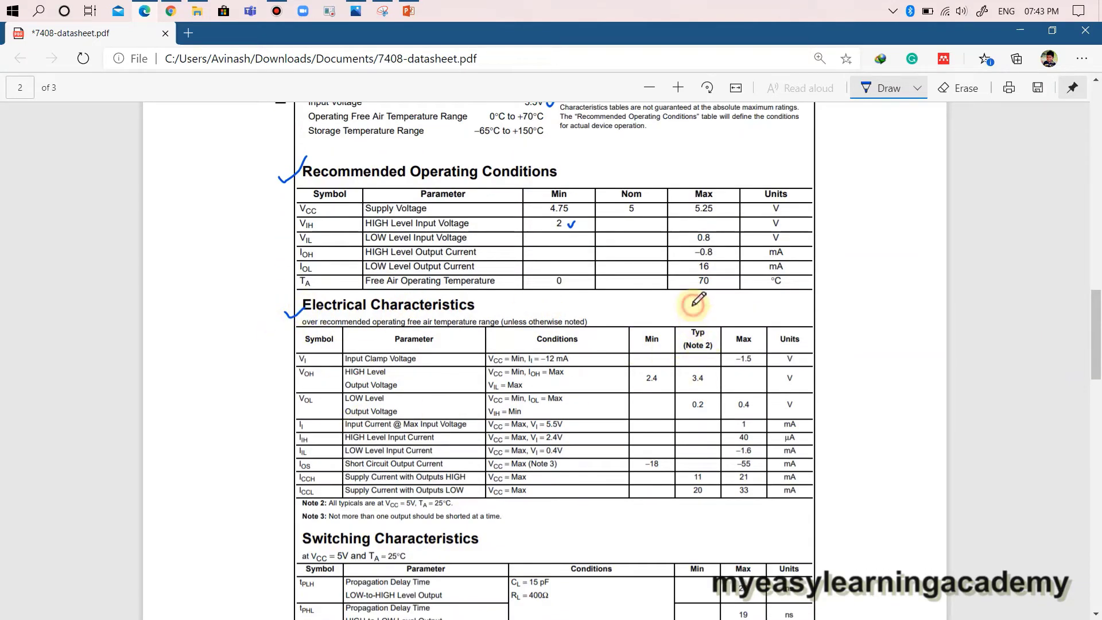
{"action": "left_click_drag", "start_coordinate": [693, 305], "coordinate": [693, 320]}
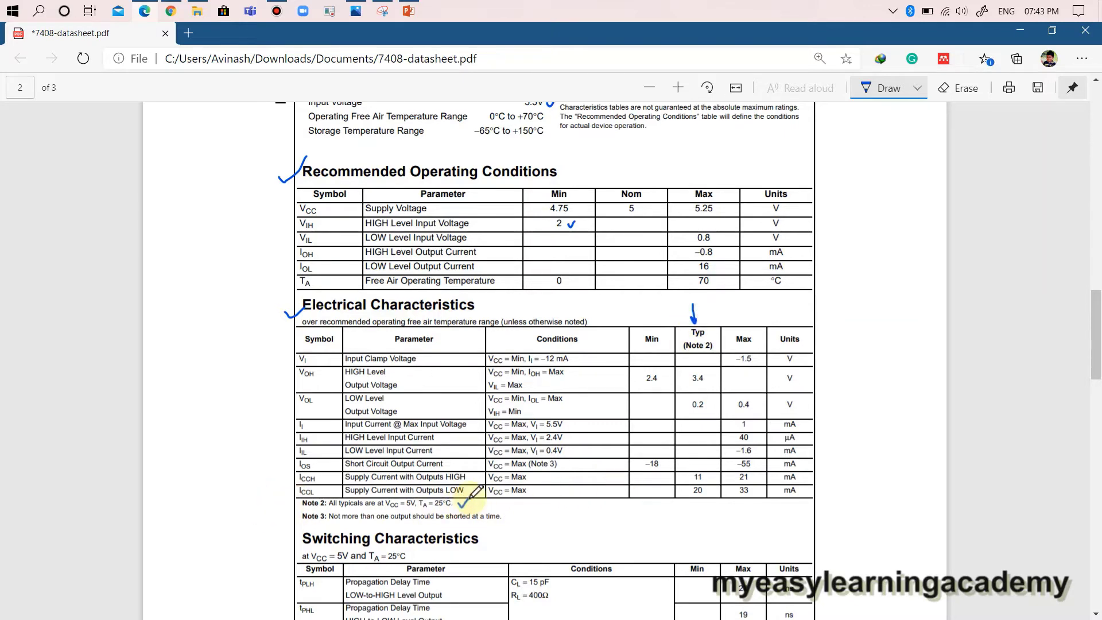
Step: Tick Switching Characteristics and scroll down to page 3's Physical Dimensions
{"action": "scroll", "coordinate": [471, 496], "scroll_direction": "down", "scroll_amount": 1}
{"action": "left_click_drag", "start_coordinate": [286, 466], "coordinate": [308, 453]}
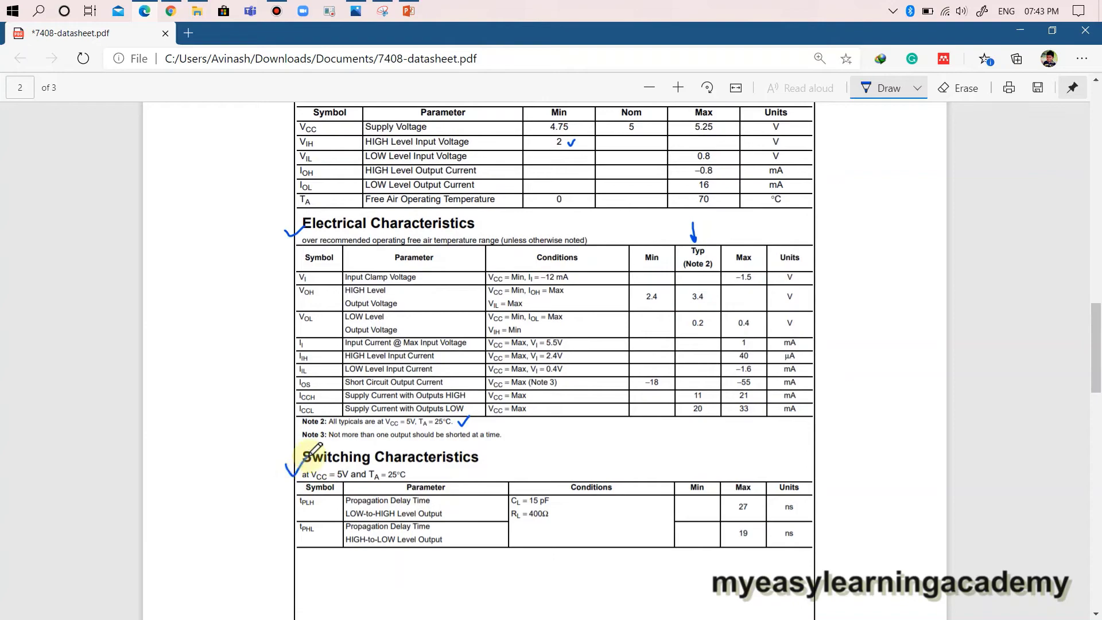
{"action": "scroll", "coordinate": [315, 451], "scroll_direction": "down", "scroll_amount": 10}
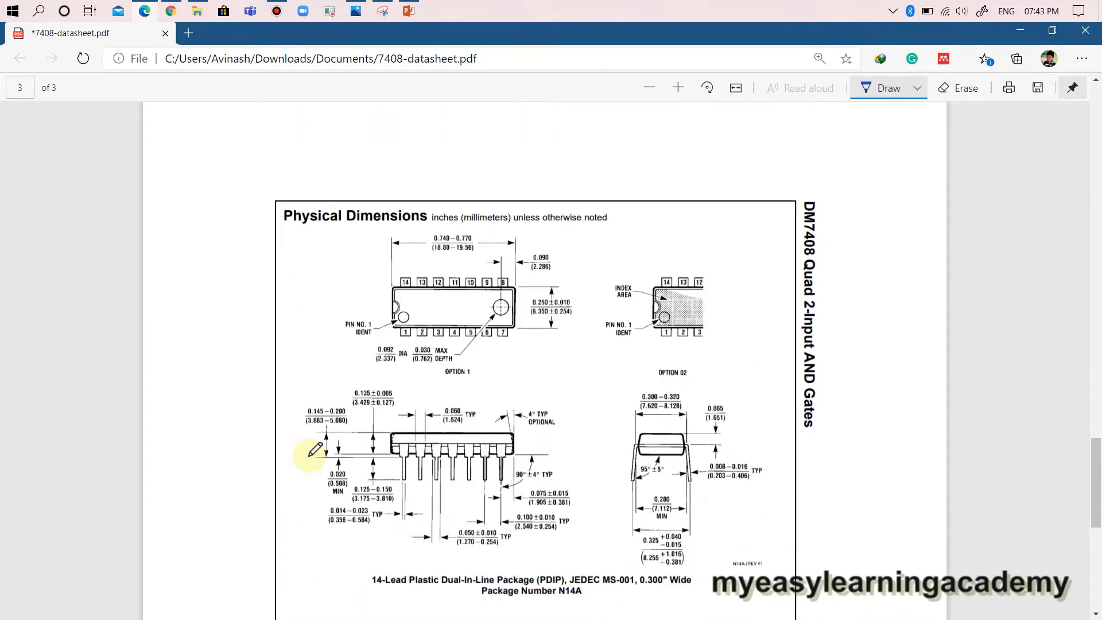
{"action": "scroll", "coordinate": [314, 451], "scroll_direction": "down", "scroll_amount": 8}
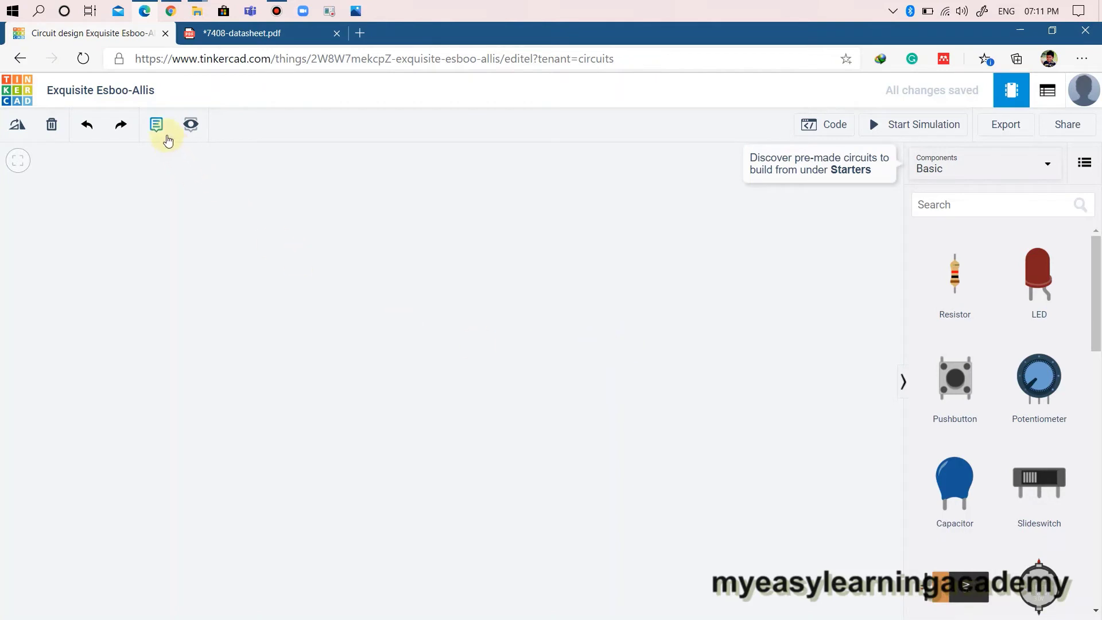
Step: Place an annotation note on the canvas for the AND gate introduction
{"action": "left_click", "coordinate": [164, 134]}
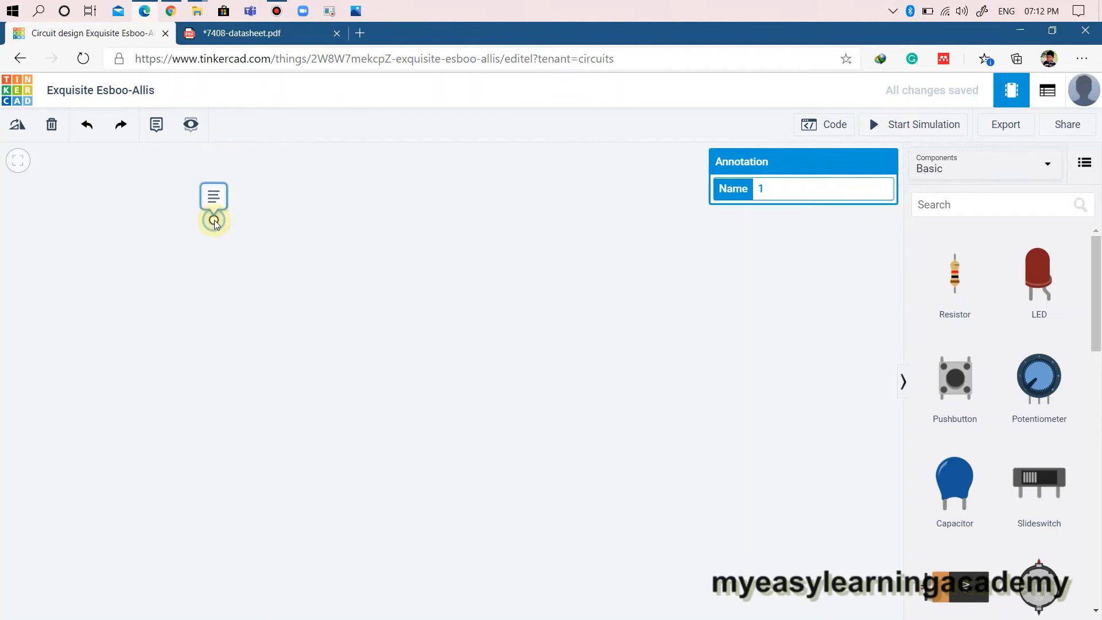
{"action": "left_click", "coordinate": [222, 191]}
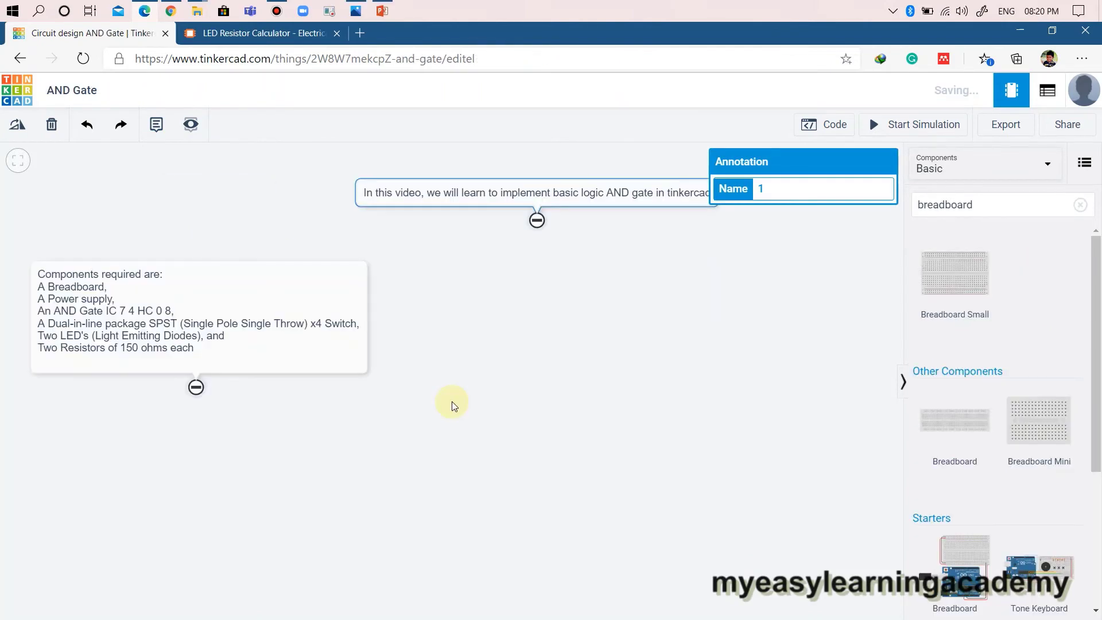
Step: Place a breadboard and a 5 V power supply on the canvas
{"action": "mouse_move", "coordinate": [959, 426]}
{"action": "left_mouse_down"}
{"action": "mouse_move", "coordinate": [768, 369]}
{"action": "mouse_move", "coordinate": [719, 462]}
{"action": "mouse_move", "coordinate": [450, 490]}
{"action": "mouse_move", "coordinate": [500, 492]}
{"action": "left_mouse_up"}
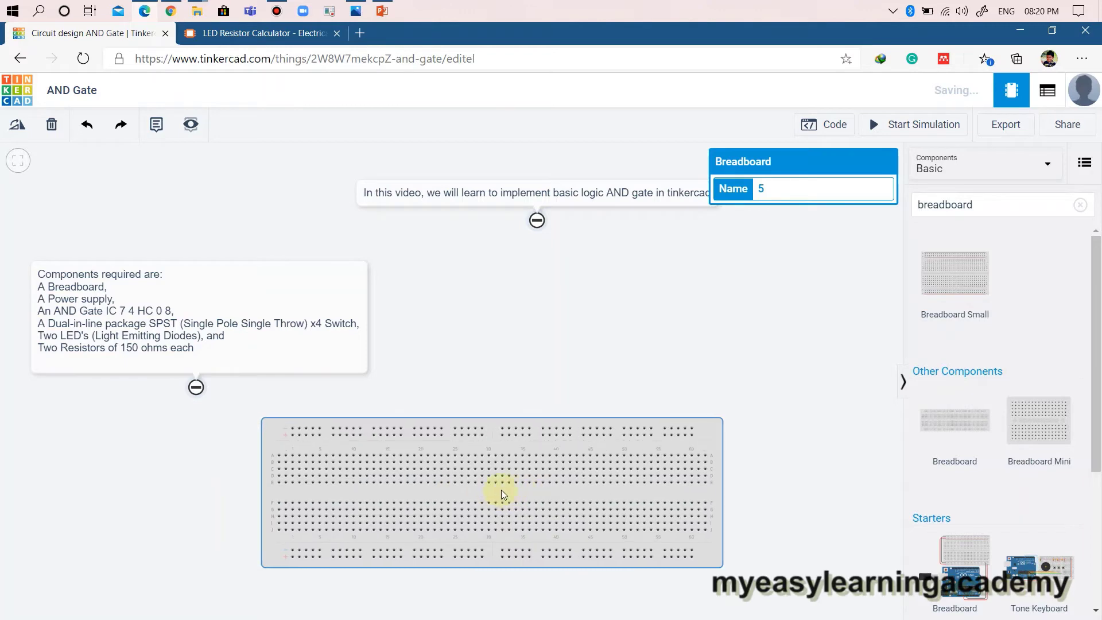
{"action": "left_click", "coordinate": [997, 207]}
{"action": "key", "text": "BackSpace"}
{"action": "key", "text": "BackSpace"}
{"action": "key", "text": "BackSpace"}
{"action": "key", "text": "BackSpace"}
{"action": "key", "text": "BackSpace"}
{"action": "key", "text": "BackSpace"}
{"action": "key", "text": "BackSpace"}
{"action": "key", "text": "BackSpace"}
{"action": "key", "text": "BackSpace"}
{"action": "key", "text": "BackSpace"}
{"action": "type", "text": "powersu"}
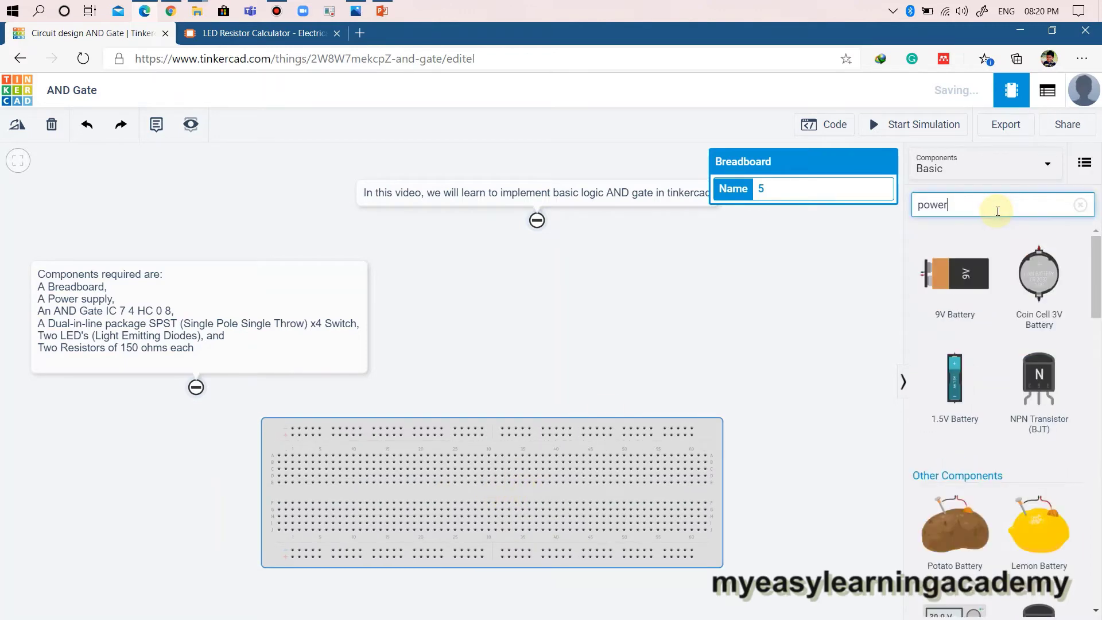
{"action": "key", "text": "BackSpace"}
{"action": "key", "text": "BackSpace"}
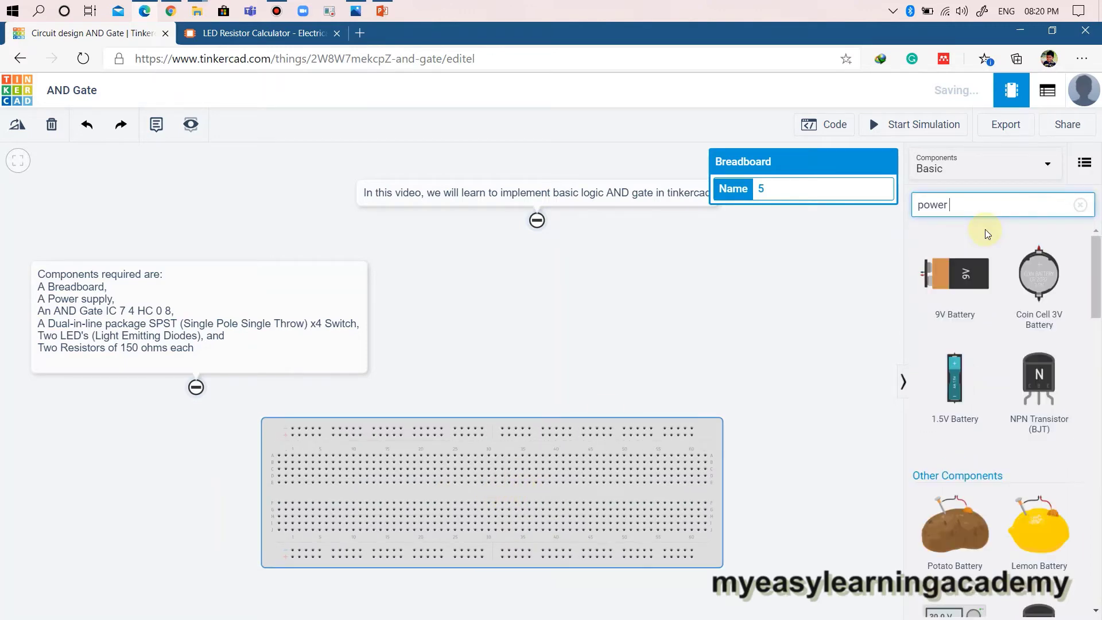
{"action": "type", "text": "su"}
{"action": "left_click_drag", "start_coordinate": [956, 322], "coordinate": [170, 517]}
Step: Drop the 74HC08 Quad AND gate on the breadboard and a 4-way DIP switch below it
{"action": "left_click_drag", "start_coordinate": [967, 207], "coordinate": [922, 211]}
{"action": "type", "text": "and"}
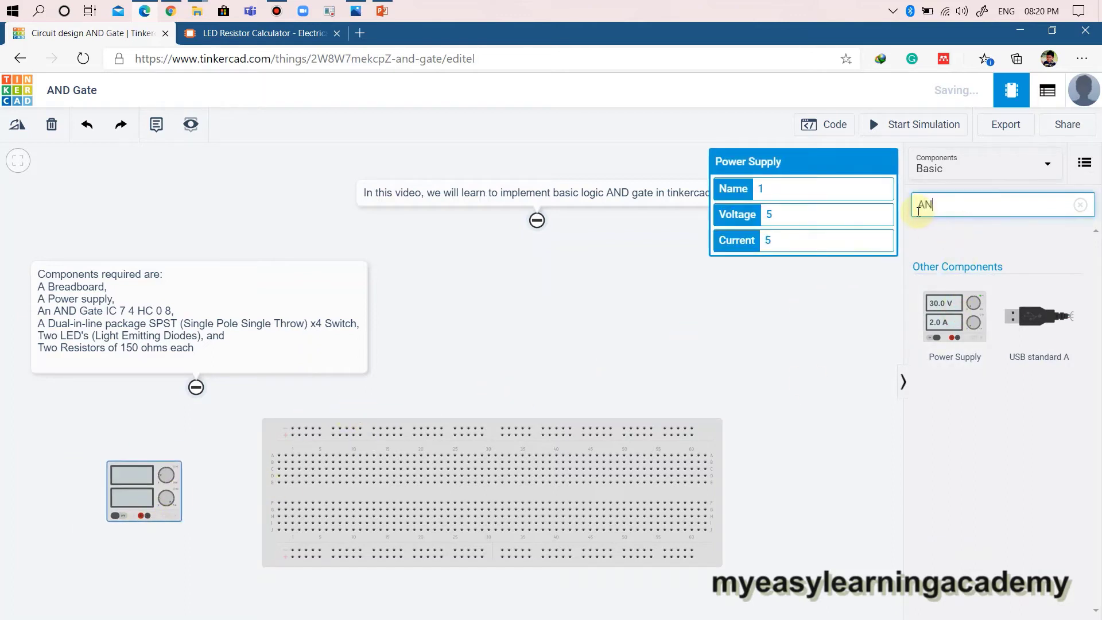
{"action": "left_click", "coordinate": [931, 227]}
{"action": "left_click_drag", "start_coordinate": [974, 429], "coordinate": [470, 497]}
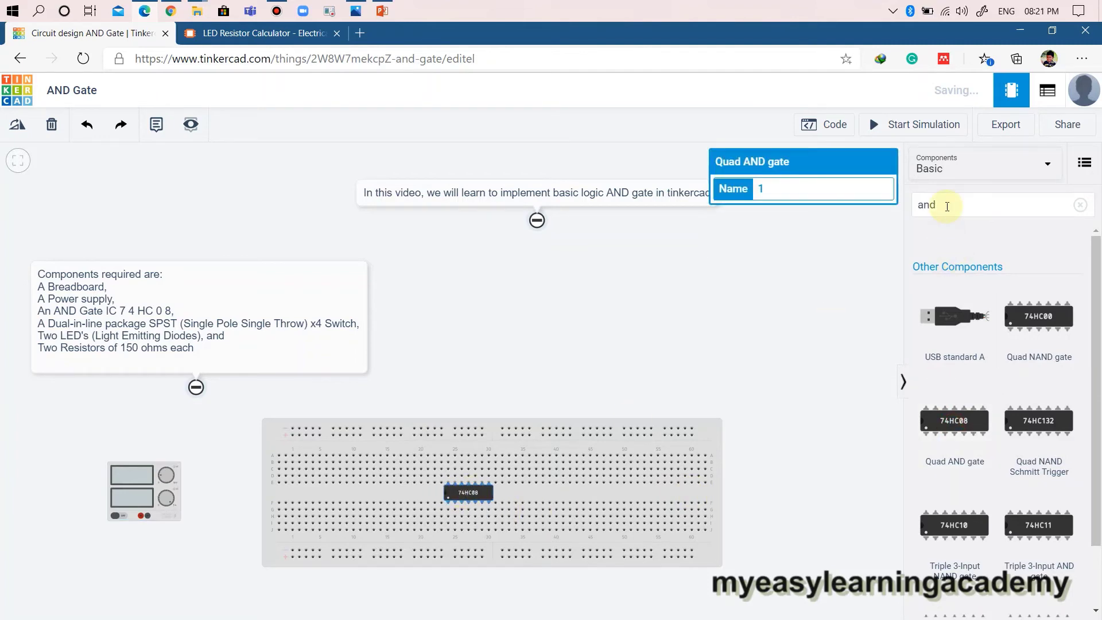
{"action": "left_click_drag", "start_coordinate": [947, 205], "coordinate": [916, 207]}
{"action": "type", "text": "DIP"}
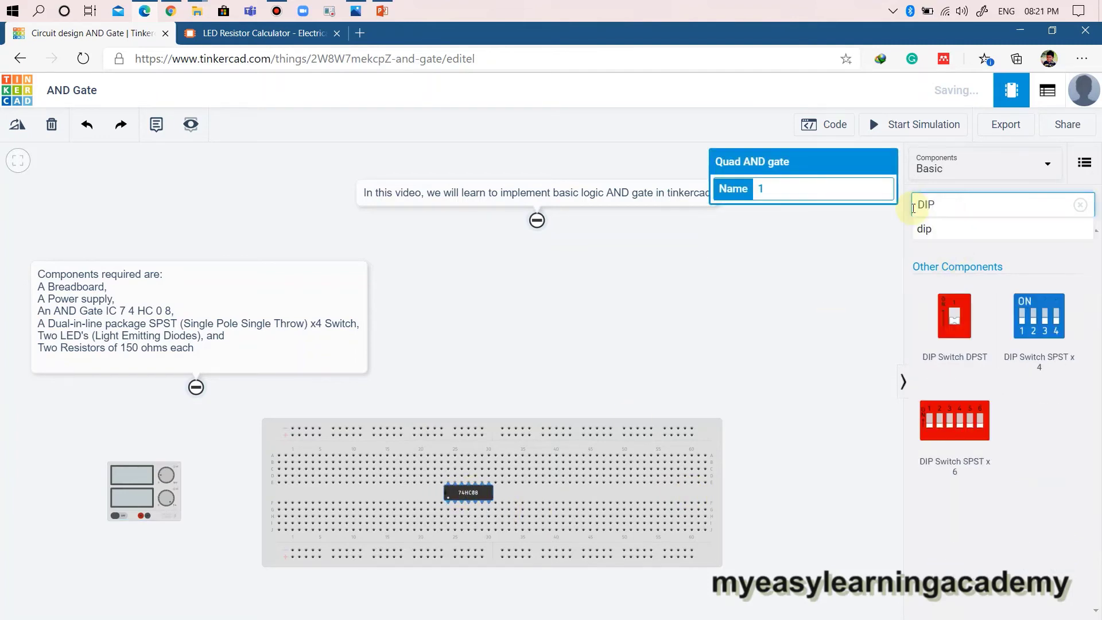
{"action": "left_click_drag", "start_coordinate": [1041, 317], "coordinate": [443, 602]}
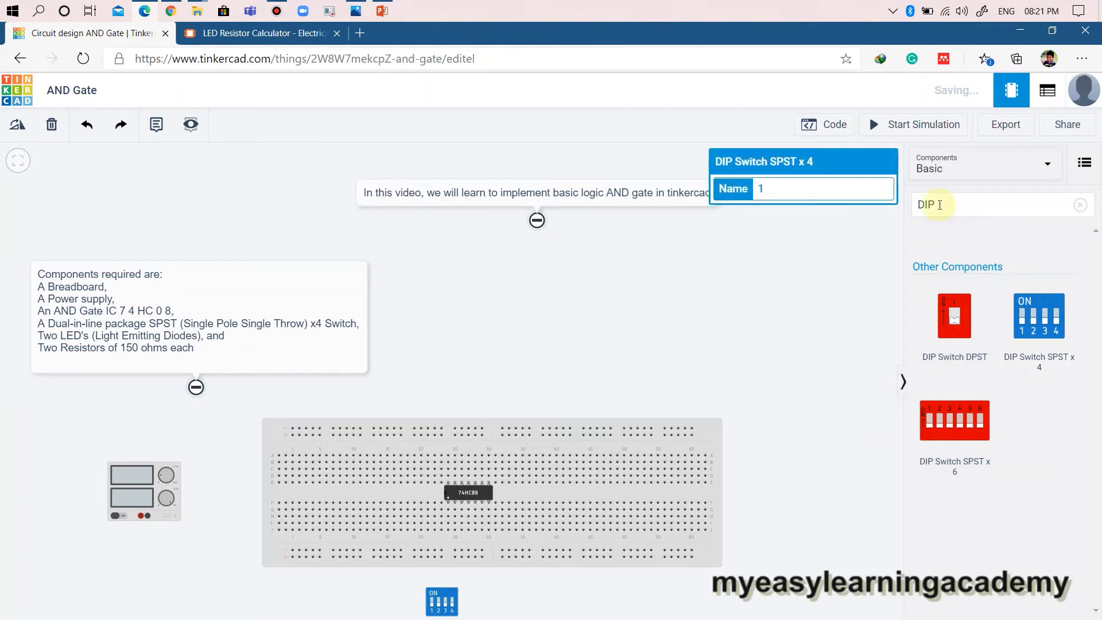
Step: Add a red LED and two resistors to the canvas
{"action": "left_click_drag", "start_coordinate": [949, 207], "coordinate": [918, 207]}
{"action": "type", "text": "LED"}
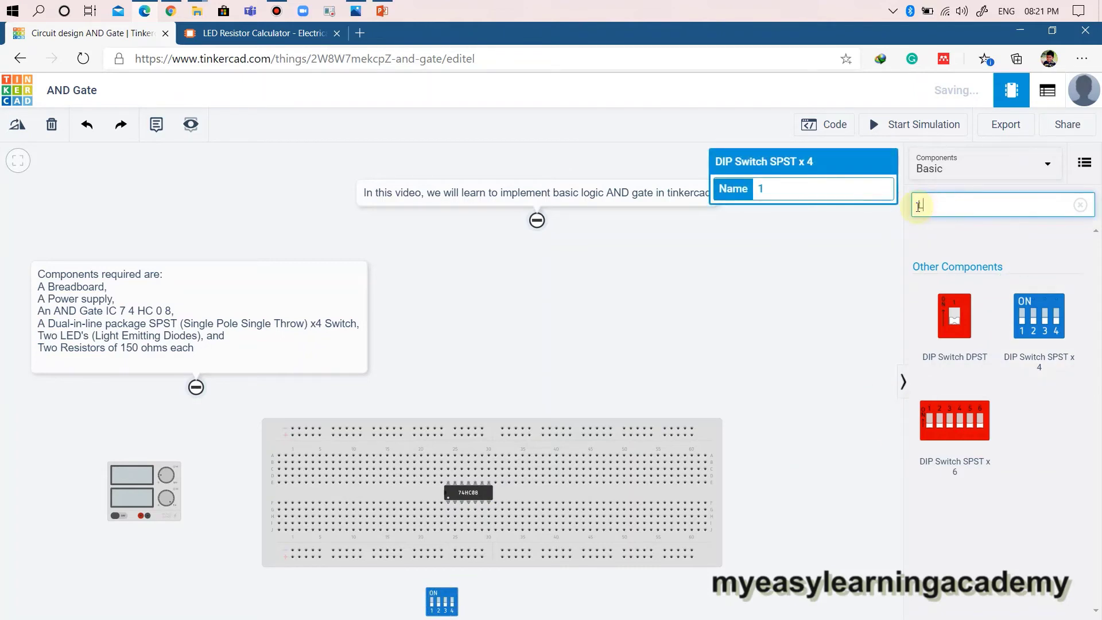
{"action": "left_click_drag", "start_coordinate": [955, 276], "coordinate": [677, 347]}
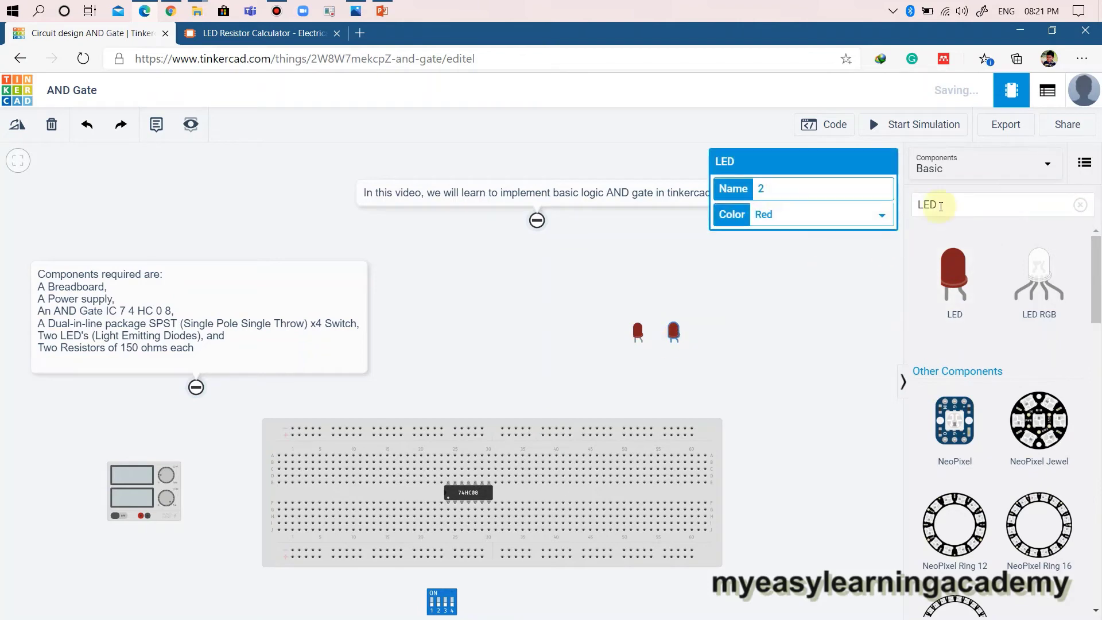
{"action": "left_click_drag", "start_coordinate": [939, 204], "coordinate": [925, 201]}
{"action": "type", "text": "Resis"}
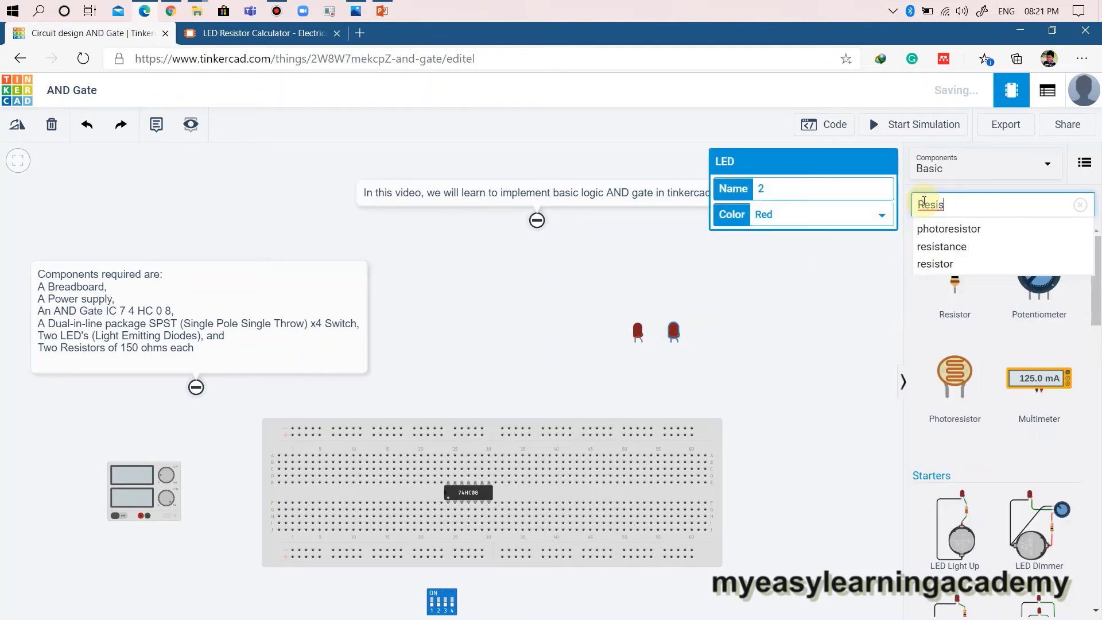
{"action": "key", "text": "Down"}
{"action": "key", "text": "Down"}
{"action": "key", "text": "Down"}
{"action": "key", "text": "Return"}
{"action": "left_click_drag", "start_coordinate": [955, 275], "coordinate": [550, 347]}
{"action": "left_click_drag", "start_coordinate": [919, 288], "coordinate": [582, 349]}
Step: Set both resistors to 150 Ω
{"action": "left_click", "coordinate": [551, 349]}
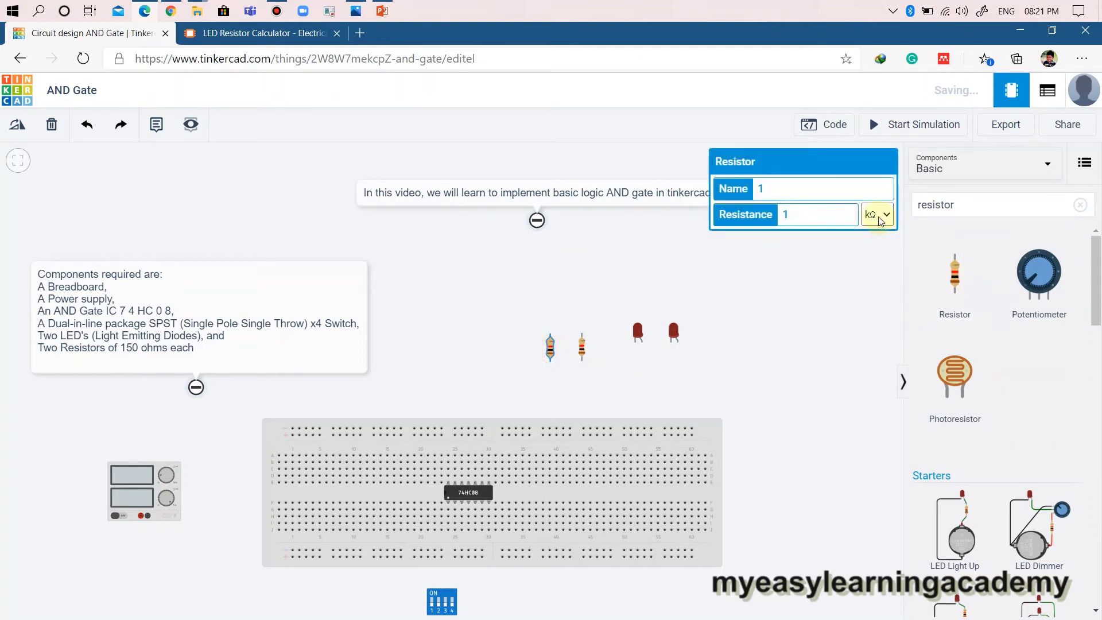
{"action": "left_click", "coordinate": [812, 216]}
{"action": "type", "text": "50"}
{"action": "left_click", "coordinate": [877, 214]}
{"action": "left_click", "coordinate": [876, 290]}
{"action": "left_click", "coordinate": [581, 347]}
{"action": "left_click", "coordinate": [797, 213]}
{"action": "type", "text": "50"}
{"action": "left_click", "coordinate": [878, 214]}
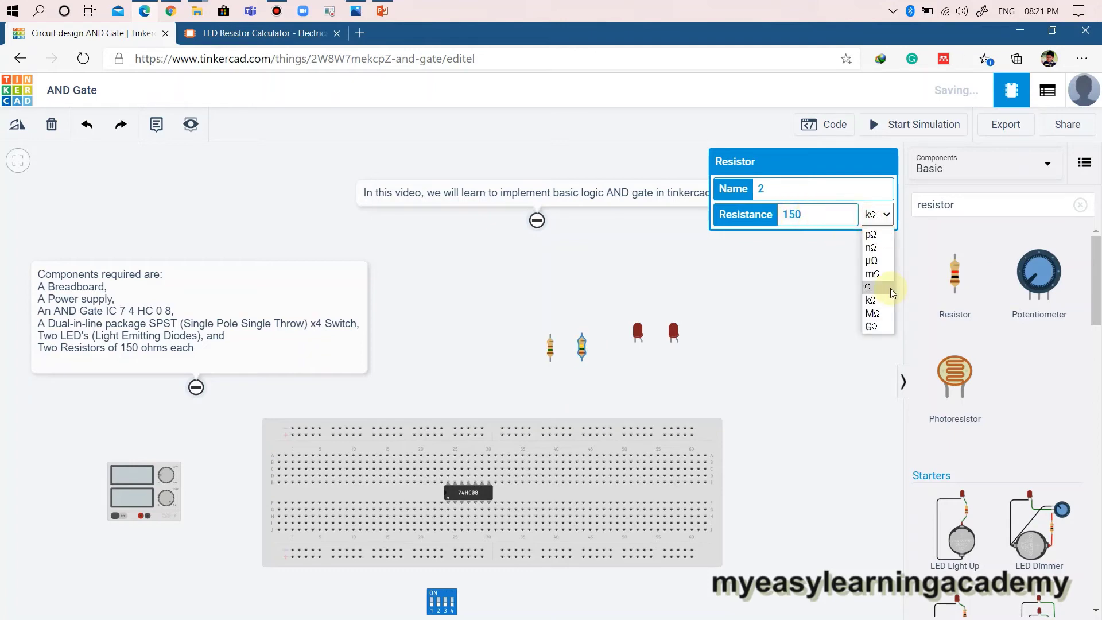
{"action": "left_click", "coordinate": [876, 289]}
{"action": "left_click", "coordinate": [837, 405]}
Step: Wire the supply's + terminal to the breadboard's + rail with a red wire
{"action": "scroll", "coordinate": [809, 442], "scroll_direction": "down", "scroll_amount": 1}
{"action": "left_click_drag", "start_coordinate": [807, 573], "coordinate": [784, 475]}
{"action": "scroll", "coordinate": [777, 482], "scroll_direction": "up", "scroll_amount": 1}
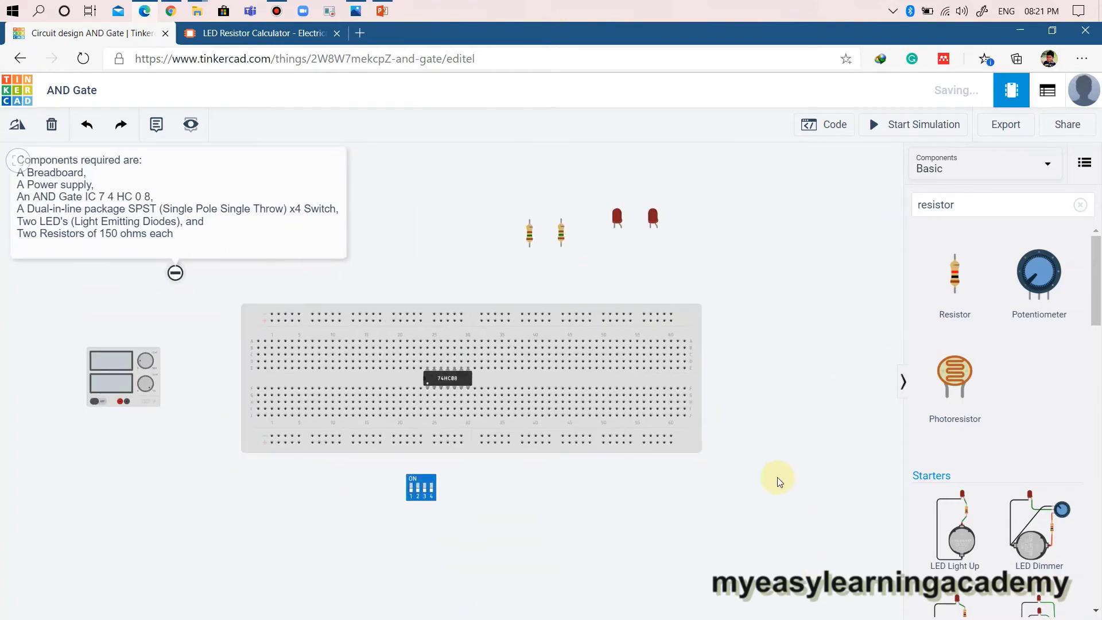
{"action": "scroll", "coordinate": [163, 392], "scroll_direction": "up", "scroll_amount": 2}
{"action": "left_click", "coordinate": [110, 404]}
{"action": "left_click", "coordinate": [299, 455]}
{"action": "left_click_drag", "start_coordinate": [138, 411], "coordinate": [110, 458]}
{"action": "left_click", "coordinate": [787, 189]}
{"action": "left_click", "coordinate": [789, 222]}
Step: Wire the − rail to the supply's − terminal in black and straighten the red wire
{"action": "left_click", "coordinate": [298, 447]}
{"action": "left_click", "coordinate": [119, 404]}
{"action": "left_click_drag", "start_coordinate": [203, 424], "coordinate": [119, 447]}
{"action": "left_click", "coordinate": [798, 189]}
{"action": "left_click", "coordinate": [796, 209]}
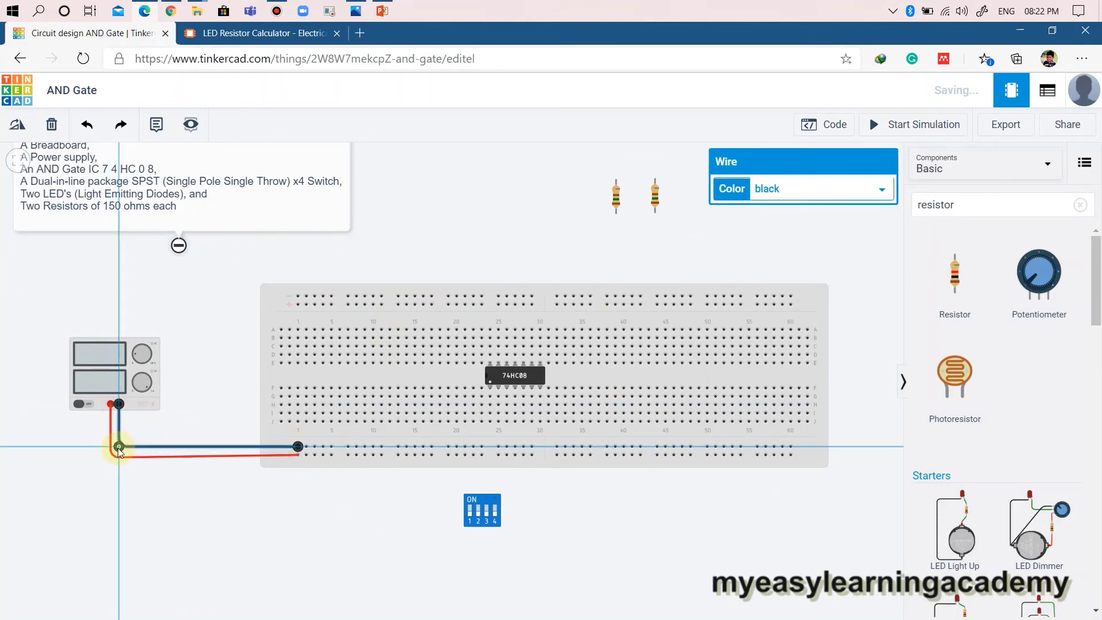
{"action": "left_click", "coordinate": [167, 467]}
{"action": "left_click", "coordinate": [164, 457]}
{"action": "left_click_drag", "start_coordinate": [112, 458], "coordinate": [111, 455]}
{"action": "left_click", "coordinate": [162, 480]}
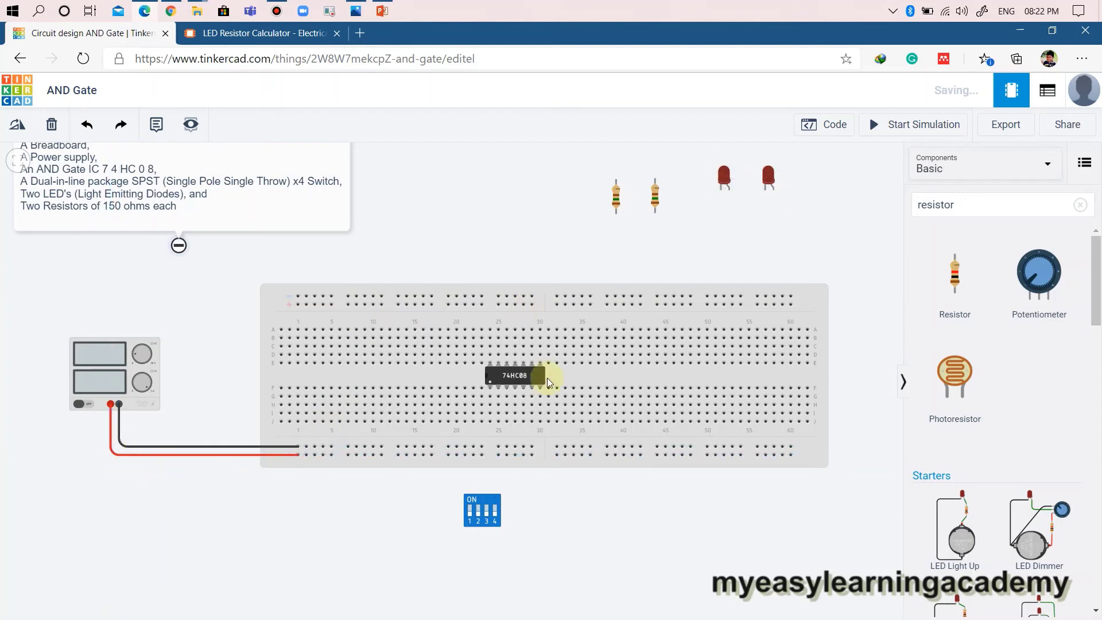
{"action": "left_click", "coordinate": [486, 521]}
Step: Rotate the DIP switch a quarter turn and move it beneath the chip
{"action": "key", "text": "Escape"}
{"action": "left_click", "coordinate": [484, 508]}
{"action": "left_click", "coordinate": [16, 126]}
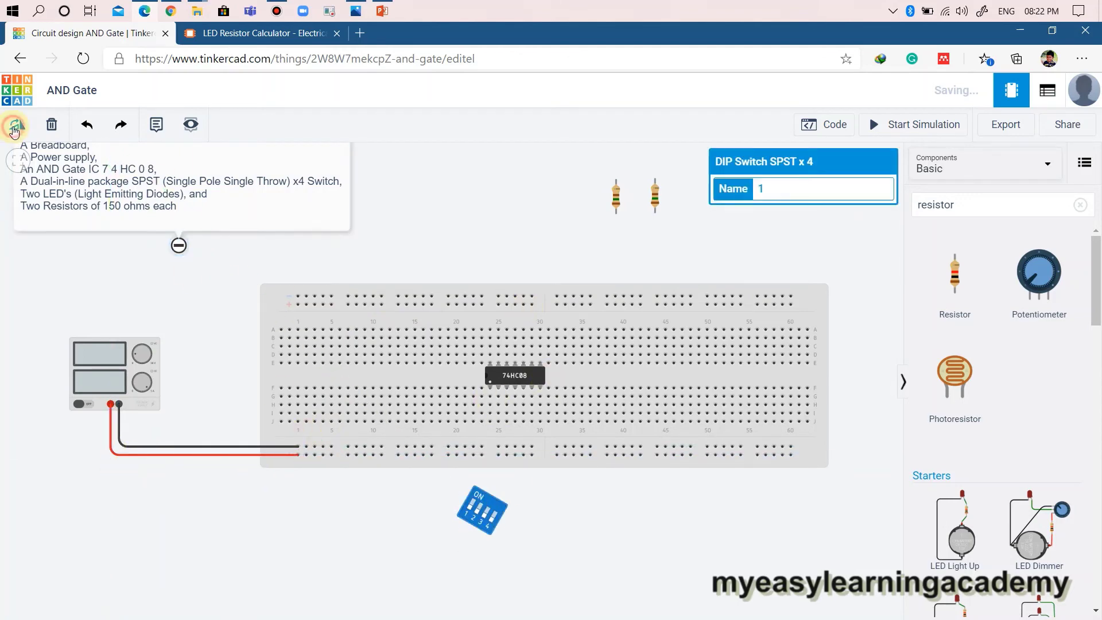
{"action": "left_click", "coordinate": [16, 126]}
{"action": "left_click", "coordinate": [16, 125]}
{"action": "mouse_move", "coordinate": [488, 494]}
{"action": "left_mouse_down"}
{"action": "mouse_move", "coordinate": [459, 493]}
{"action": "mouse_move", "coordinate": [491, 496]}
{"action": "left_mouse_up"}
Step: Wire the 74HC08's pins 1 and 2 to DIP switch pins 1 and 2
{"action": "left_click", "coordinate": [490, 388]}
{"action": "left_click", "coordinate": [487, 497]}
{"action": "double_click", "coordinate": [476, 458]}
{"action": "left_click", "coordinate": [498, 388]}
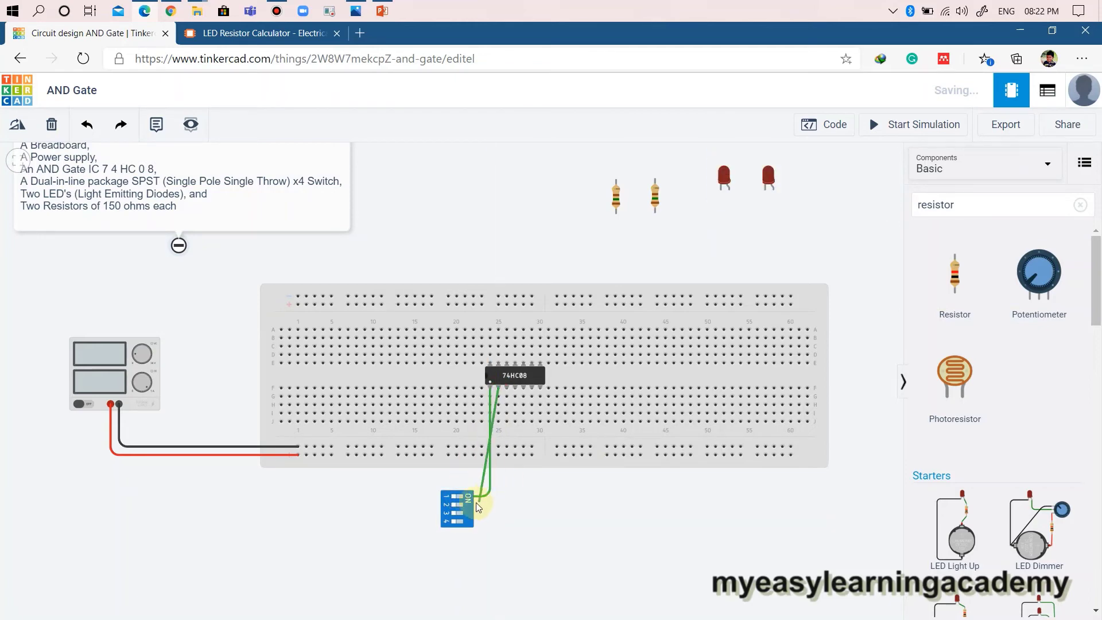
{"action": "left_click", "coordinate": [470, 505]}
{"action": "double_click", "coordinate": [483, 452]}
{"action": "left_click_drag", "start_coordinate": [483, 452], "coordinate": [498, 505]}
Step: Wire two more chip inputs, including pin 5, to DIP switch pins 3 and 4 in blue
{"action": "left_click", "coordinate": [515, 388]}
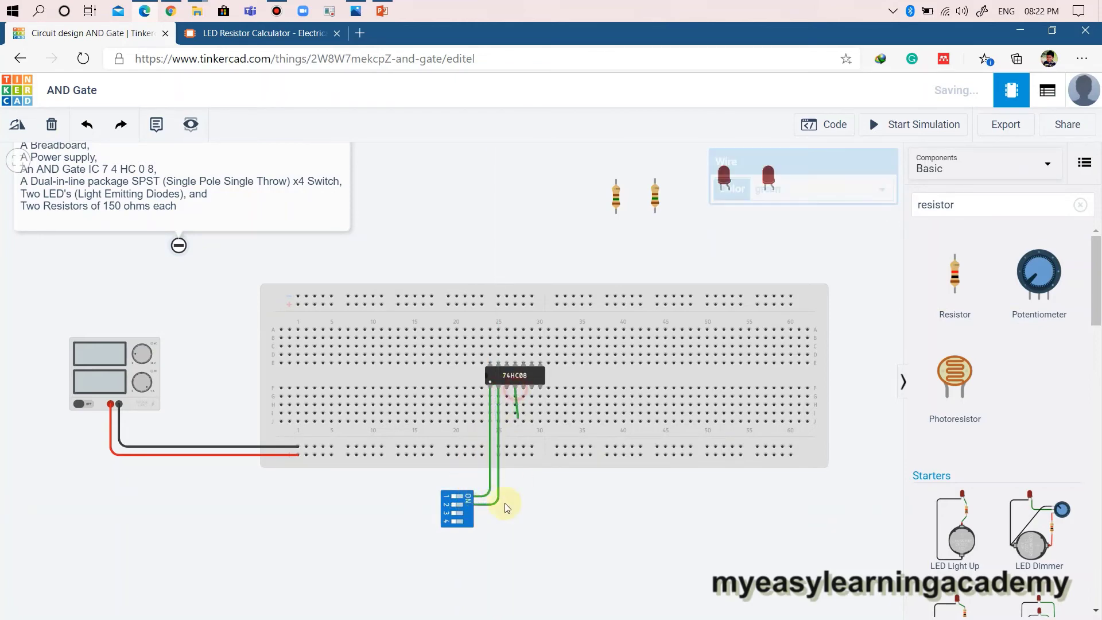
{"action": "left_click", "coordinate": [471, 513]}
{"action": "double_click", "coordinate": [489, 460]}
{"action": "left_click_drag", "start_coordinate": [489, 460], "coordinate": [522, 522]}
{"action": "left_click", "coordinate": [779, 190]}
{"action": "left_click", "coordinate": [772, 291]}
{"action": "left_click", "coordinate": [524, 388]}
{"action": "left_click", "coordinate": [470, 522]}
{"action": "double_click", "coordinate": [483, 486]}
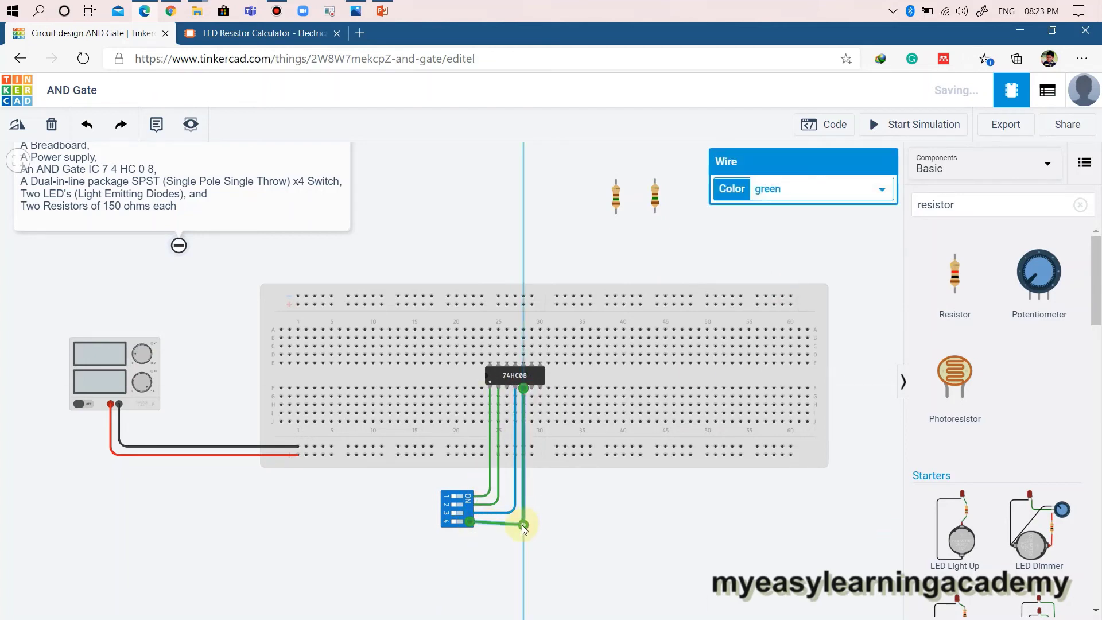
{"action": "left_click", "coordinate": [787, 189]}
{"action": "left_click", "coordinate": [772, 322]}
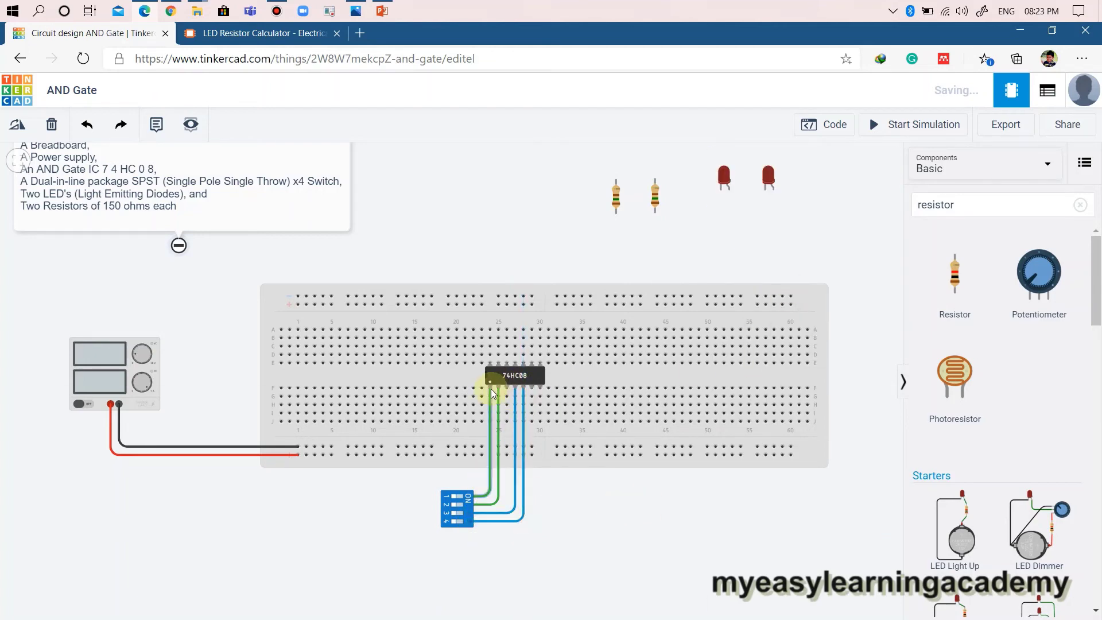
Step: Connect DIP switch pins 1 and 2 to the positive rail with red wires
{"action": "left_click", "coordinate": [445, 496]}
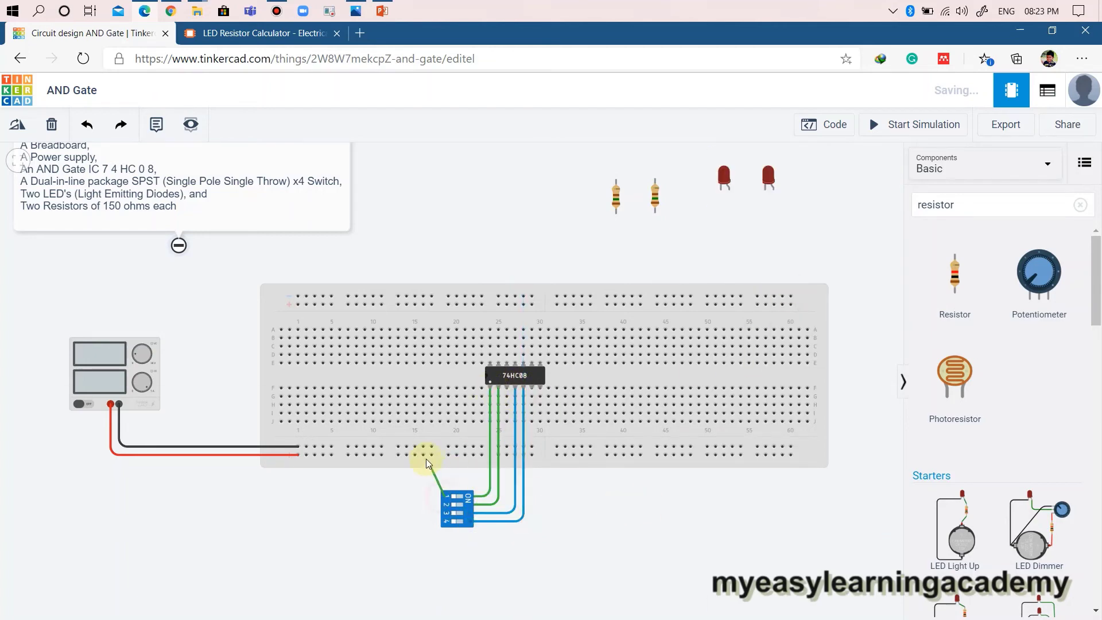
{"action": "left_click", "coordinate": [432, 454]}
{"action": "double_click", "coordinate": [439, 480]}
{"action": "left_click_drag", "start_coordinate": [439, 480], "coordinate": [406, 521]}
{"action": "left_click", "coordinate": [787, 188]}
{"action": "left_click", "coordinate": [787, 227]}
{"action": "left_click", "coordinate": [423, 455]}
{"action": "left_click", "coordinate": [445, 504]}
{"action": "double_click", "coordinate": [437, 488]}
{"action": "left_click", "coordinate": [787, 190]}
{"action": "left_click", "coordinate": [787, 227]}
Step: Connect DIP switch pins 3 and 4 to the positive rail, the pin-3 wire red
{"action": "left_click", "coordinate": [415, 455]}
{"action": "left_click", "coordinate": [445, 513]}
{"action": "double_click", "coordinate": [432, 488]}
{"action": "left_click", "coordinate": [793, 189]}
{"action": "left_click", "coordinate": [787, 227]}
{"action": "left_click", "coordinate": [445, 522]}
{"action": "left_click", "coordinate": [406, 455]}
Step: Power the chip: red wire from its supply pin to the rail, black wire from ground
{"action": "left_click", "coordinate": [489, 364]}
{"action": "left_click", "coordinate": [397, 454]}
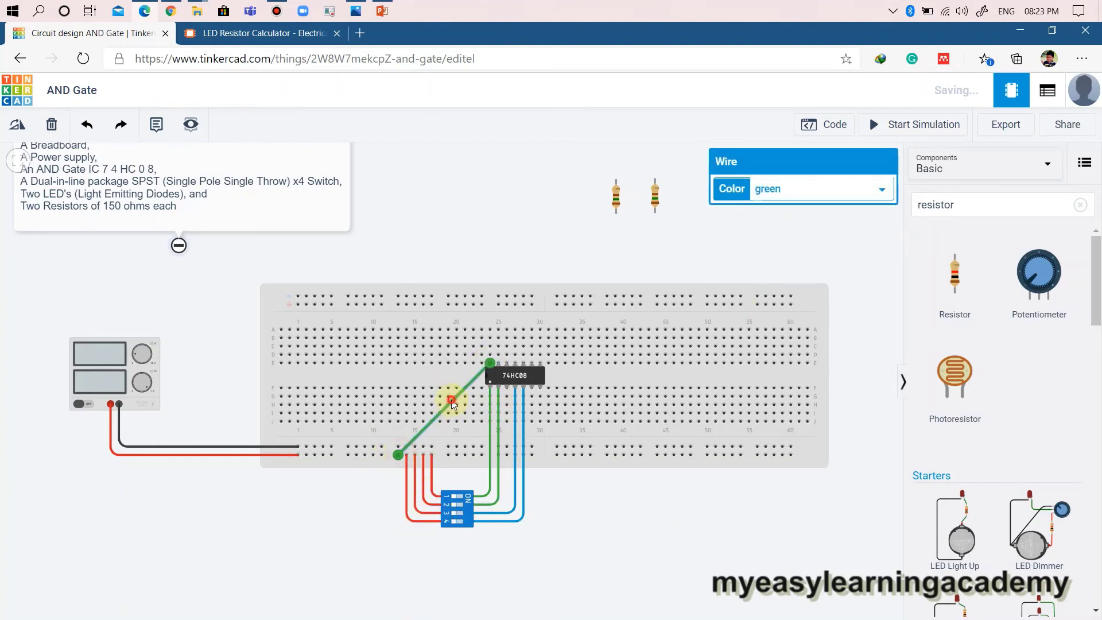
{"action": "left_click_drag", "start_coordinate": [450, 398], "coordinate": [399, 363]}
{"action": "left_click", "coordinate": [821, 189]}
{"action": "left_click", "coordinate": [764, 221]}
{"action": "left_click", "coordinate": [540, 389]}
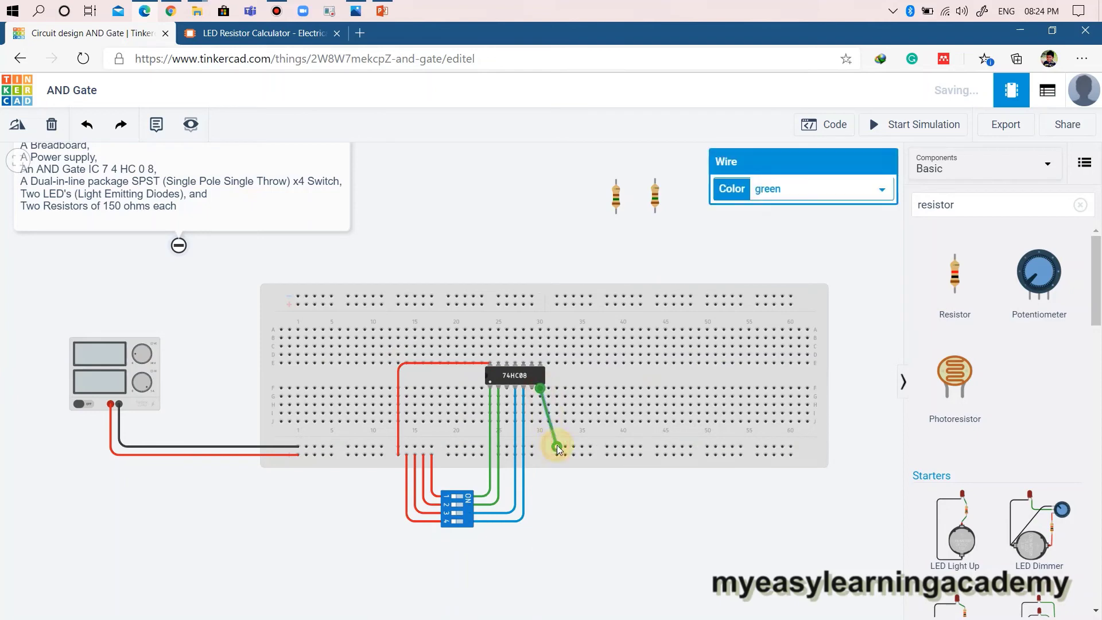
{"action": "left_click_drag", "start_coordinate": [552, 429], "coordinate": [540, 447]}
{"action": "left_click", "coordinate": [817, 189]}
{"action": "left_click", "coordinate": [769, 210]}
{"action": "left_click", "coordinate": [697, 520]}
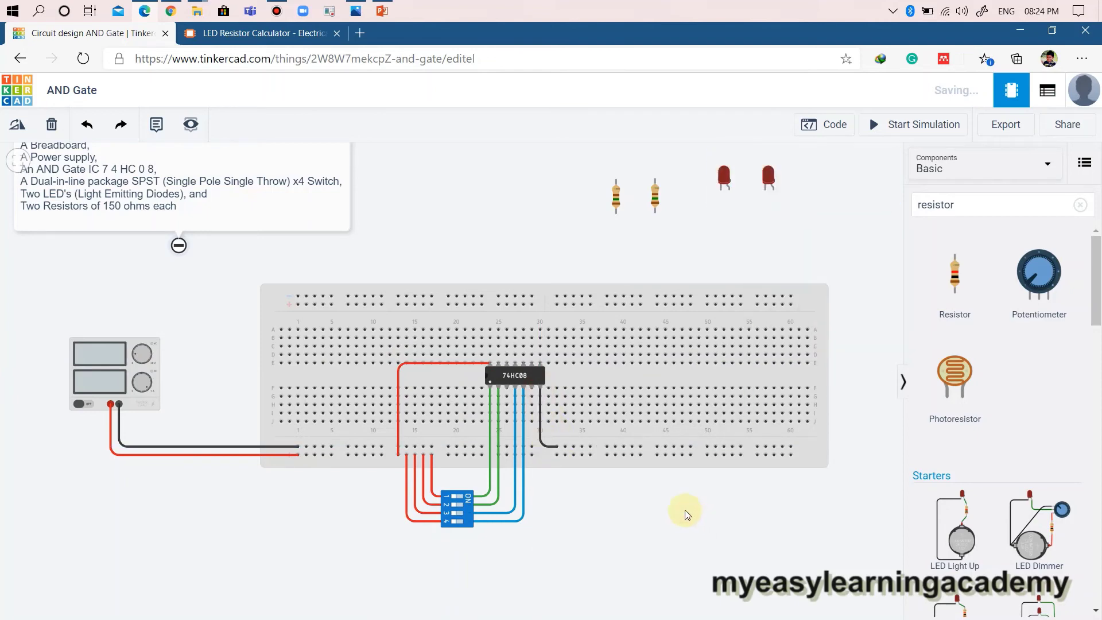
Step: Plug a red LED and a second LED into the breadboard, making the second one blue
{"action": "left_click_drag", "start_coordinate": [733, 189], "coordinate": [598, 385]}
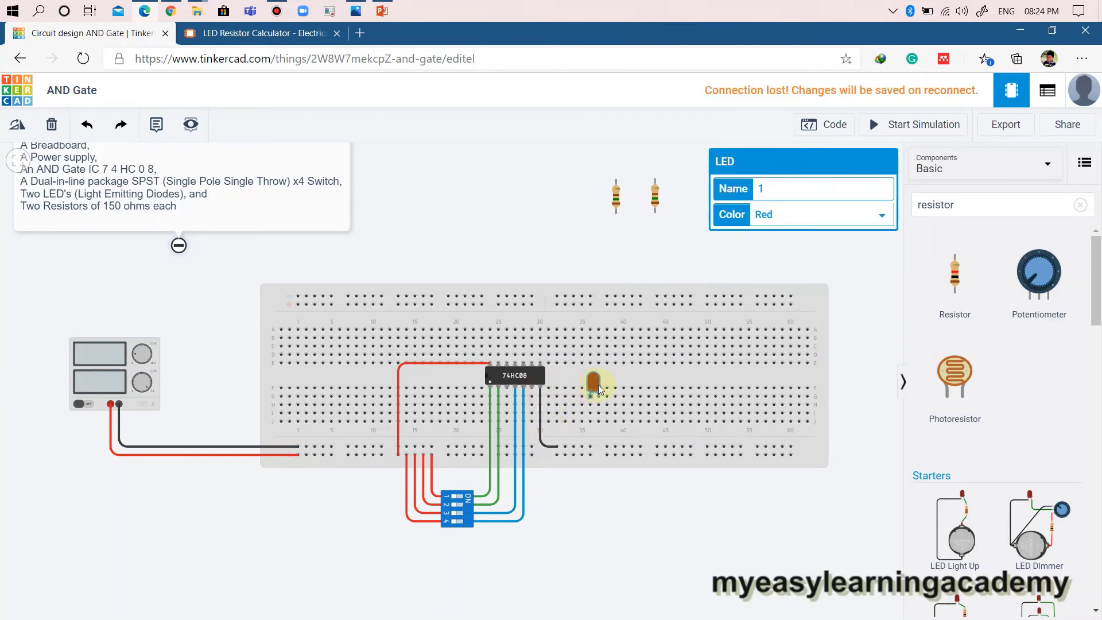
{"action": "left_click", "coordinate": [687, 250]}
{"action": "left_click_drag", "start_coordinate": [770, 189], "coordinate": [632, 384]}
{"action": "left_click", "coordinate": [790, 217]}
{"action": "left_click", "coordinate": [785, 276]}
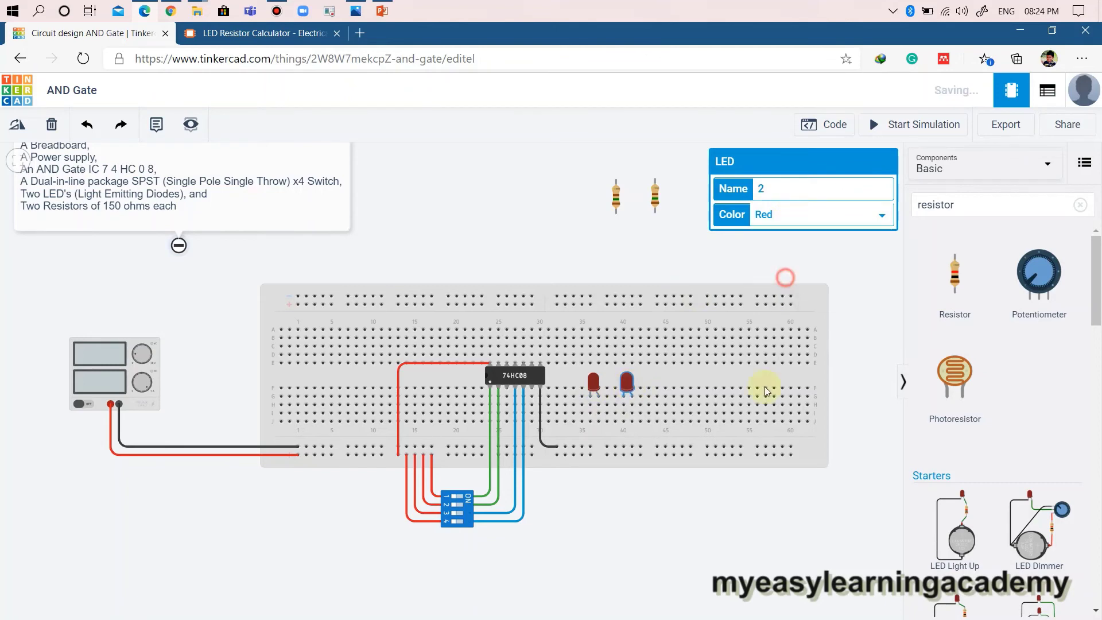
{"action": "left_click", "coordinate": [718, 508]}
Step: Ground both LED legs to the − rail with black wires
{"action": "left_click", "coordinate": [595, 449]}
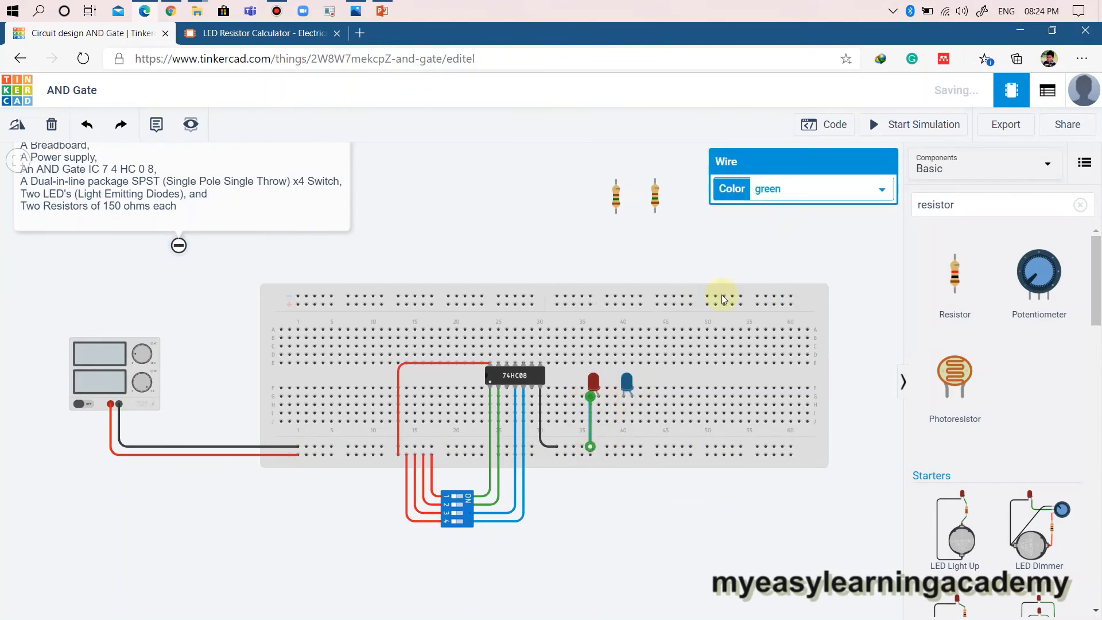
{"action": "left_click", "coordinate": [821, 189]}
{"action": "left_click", "coordinate": [764, 208]}
{"action": "left_click", "coordinate": [624, 396]}
{"action": "left_click", "coordinate": [624, 447]}
{"action": "left_click", "coordinate": [721, 195]}
{"action": "left_click", "coordinate": [786, 211]}
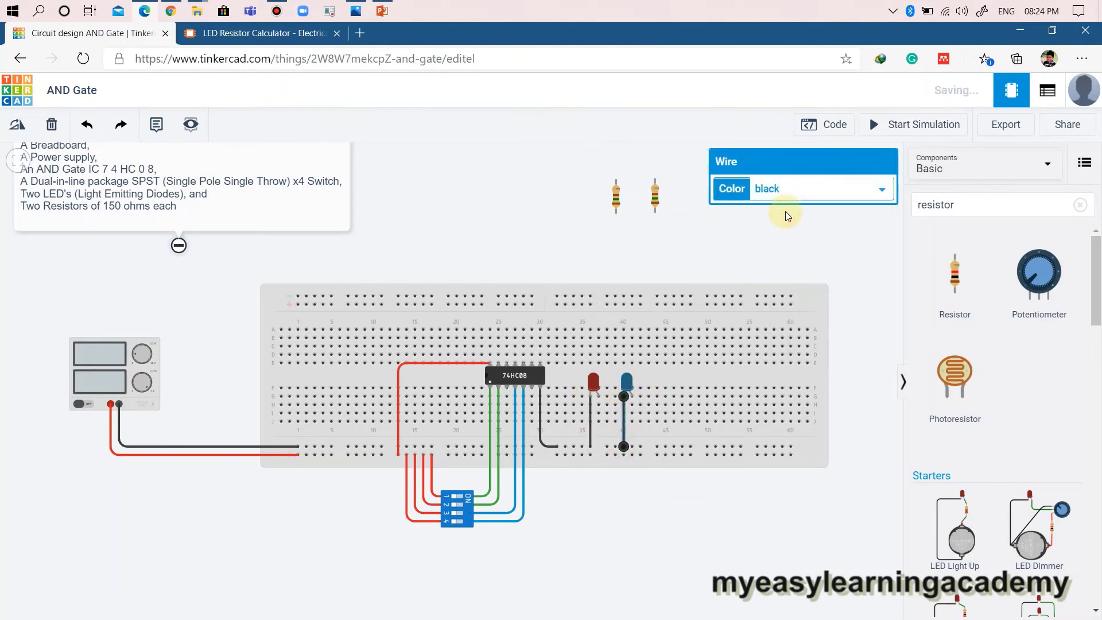
Step: Place two resistors below the breadboard, wiring the red LED and both 74HC08 outputs to them
{"action": "left_click_drag", "start_coordinate": [617, 197], "coordinate": [599, 501]}
{"action": "left_click", "coordinate": [599, 396]}
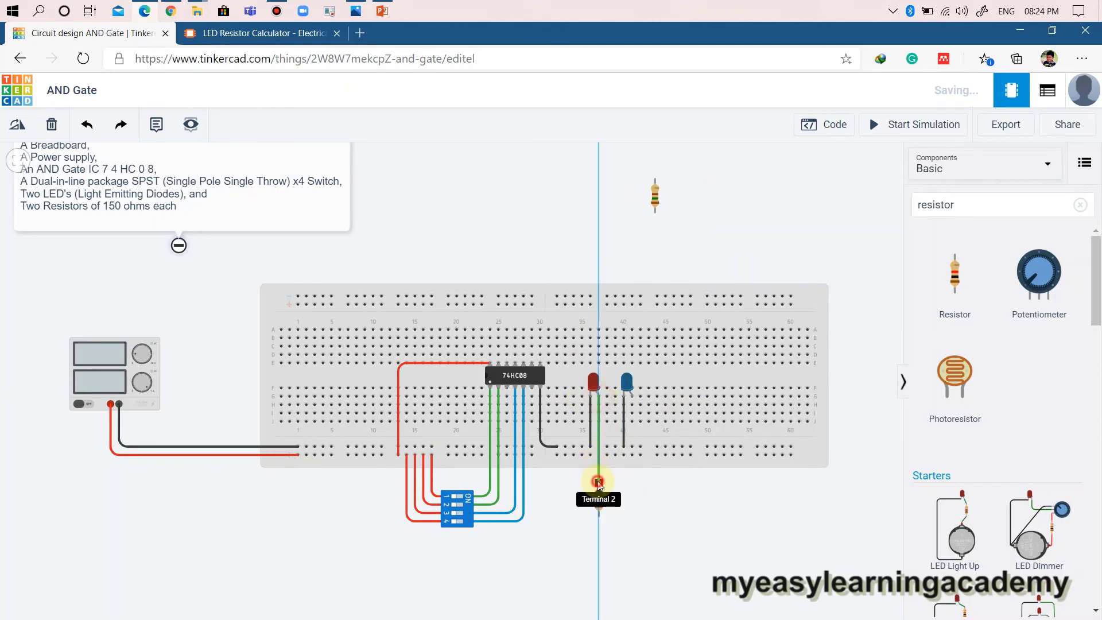
{"action": "left_click", "coordinate": [599, 484]}
{"action": "left_click", "coordinate": [599, 517]}
{"action": "left_click", "coordinate": [507, 388]}
{"action": "left_click_drag", "start_coordinate": [551, 448], "coordinate": [508, 557]}
{"action": "left_click_drag", "start_coordinate": [599, 500], "coordinate": [597, 535]}
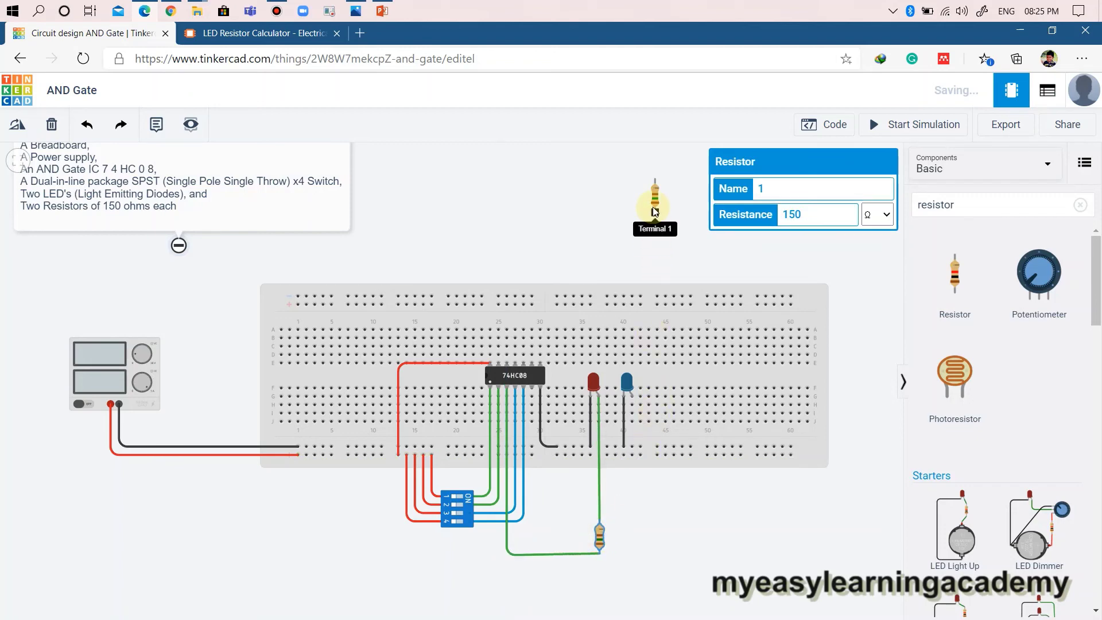
{"action": "left_click_drag", "start_coordinate": [655, 195], "coordinate": [631, 490]}
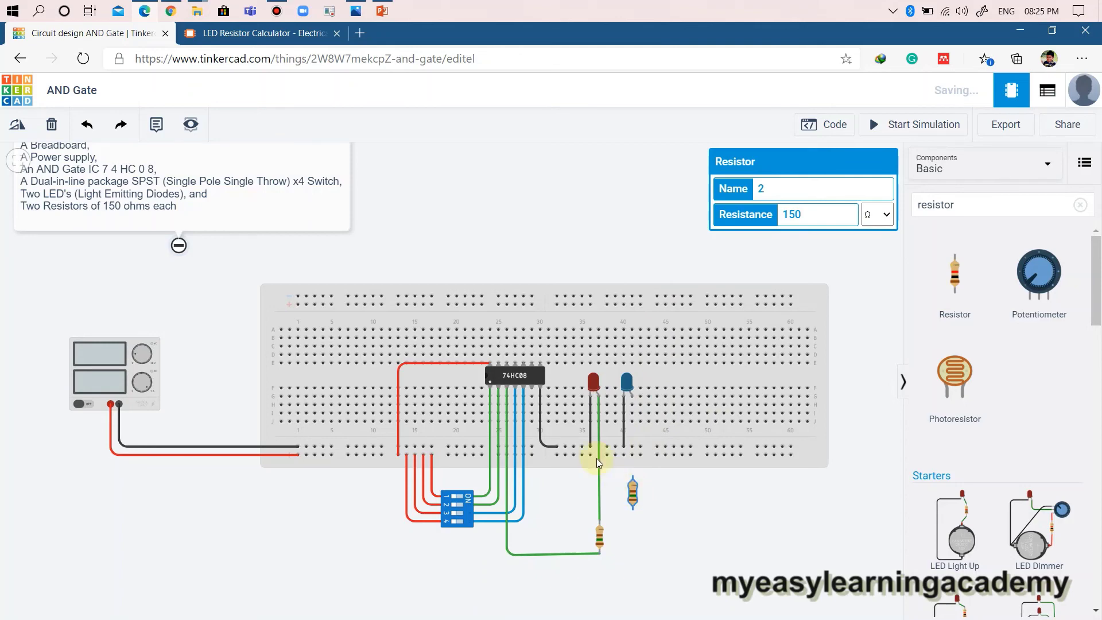
{"action": "mouse_move", "coordinate": [532, 391]}
{"action": "left_mouse_down"}
{"action": "mouse_move", "coordinate": [550, 502]}
{"action": "mouse_move", "coordinate": [615, 525]}
{"action": "mouse_move", "coordinate": [633, 514]}
{"action": "mouse_move", "coordinate": [533, 513]}
{"action": "left_mouse_up"}
Step: Color the second output wire blue, wire the blue LED to its resistor, and select the power supply
{"action": "left_click", "coordinate": [799, 185]}
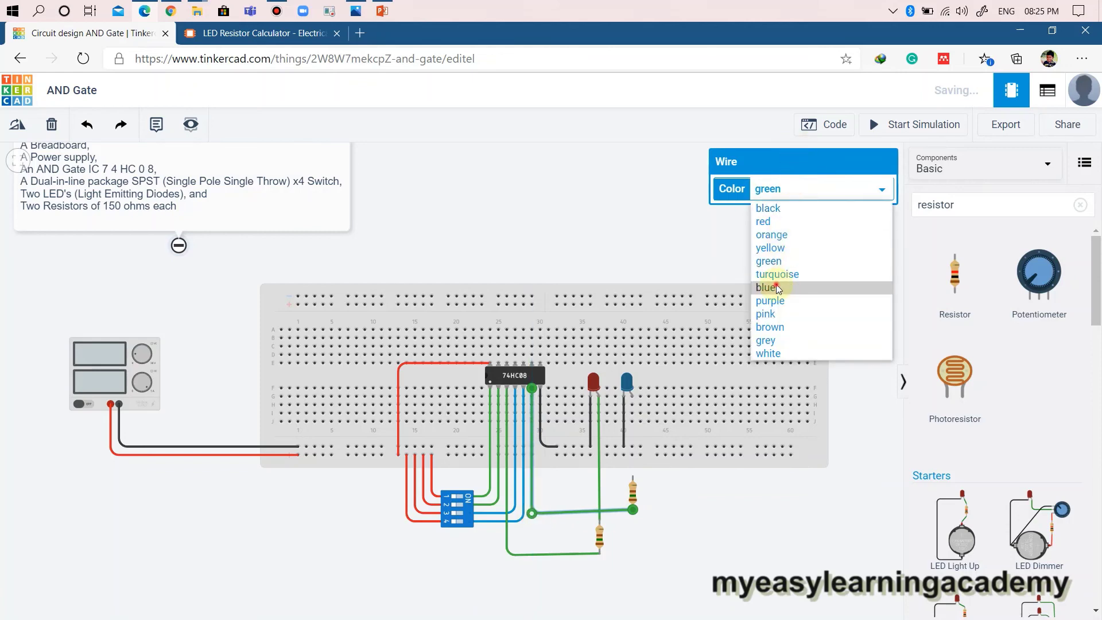
{"action": "left_click", "coordinate": [777, 285]}
{"action": "left_click", "coordinate": [632, 397]}
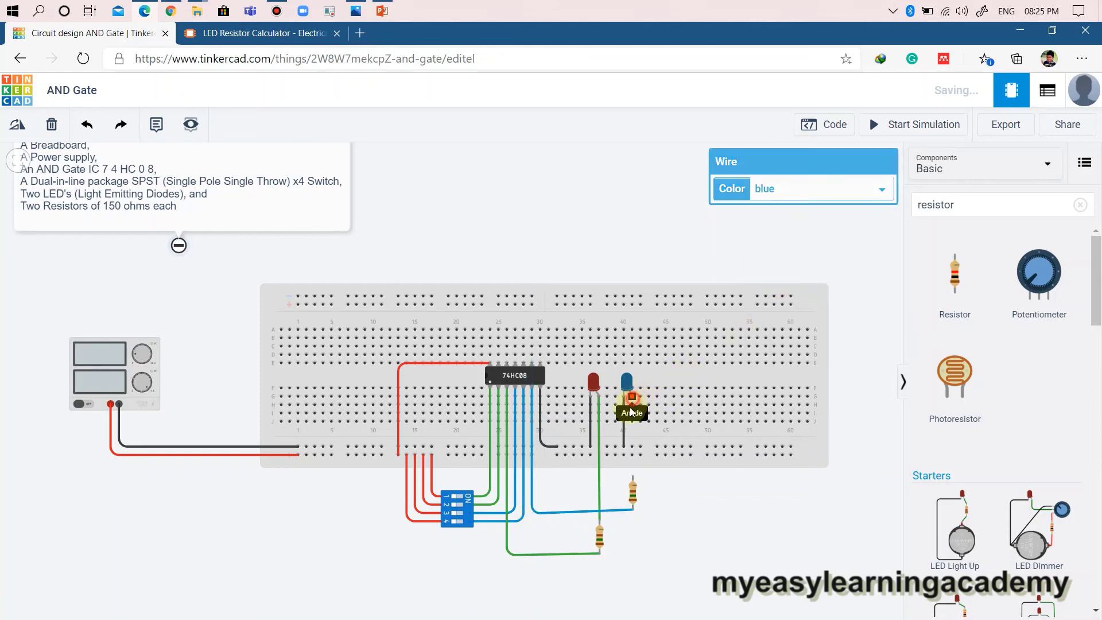
{"action": "left_click", "coordinate": [634, 476]}
{"action": "left_click", "coordinate": [691, 506]}
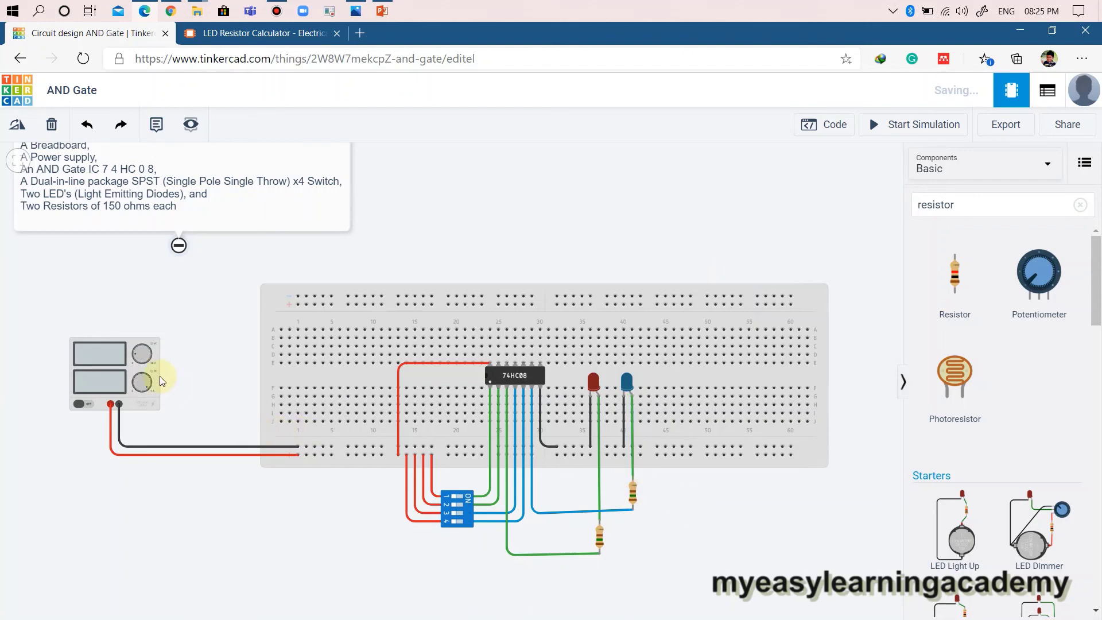
{"action": "left_click", "coordinate": [120, 355]}
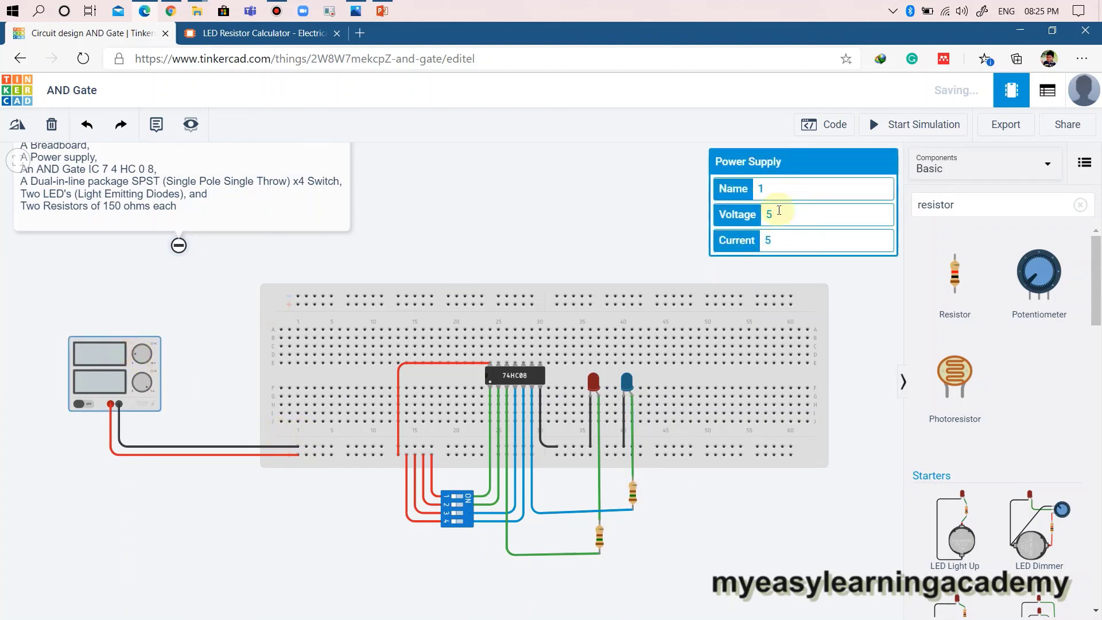
Step: Start the simulation and switch on the first input pair to light the red LED
{"action": "left_click", "coordinate": [894, 123]}
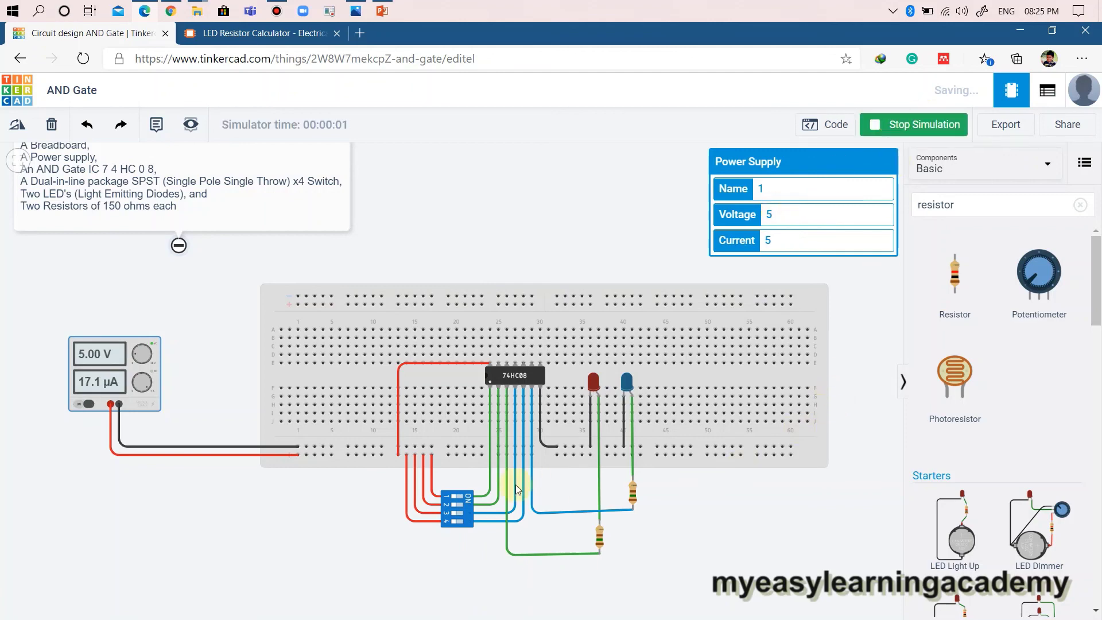
{"action": "left_click", "coordinate": [460, 495]}
{"action": "left_click", "coordinate": [457, 498]}
{"action": "left_click", "coordinate": [461, 504]}
{"action": "left_click", "coordinate": [462, 497]}
Step: Switch on the second input pair to light the blue LED, then switch inputs off to darken both
{"action": "left_click", "coordinate": [457, 515]}
{"action": "left_click", "coordinate": [458, 520]}
{"action": "left_click", "coordinate": [462, 515]}
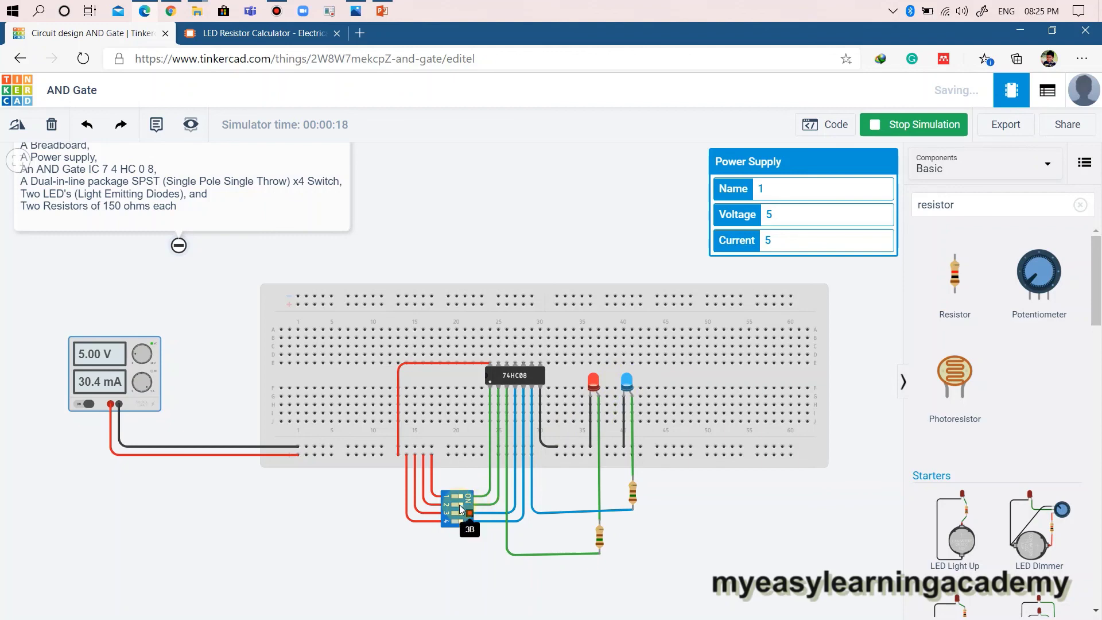
{"action": "left_click", "coordinate": [453, 505]}
{"action": "left_click", "coordinate": [453, 521]}
{"action": "left_click", "coordinate": [455, 501]}
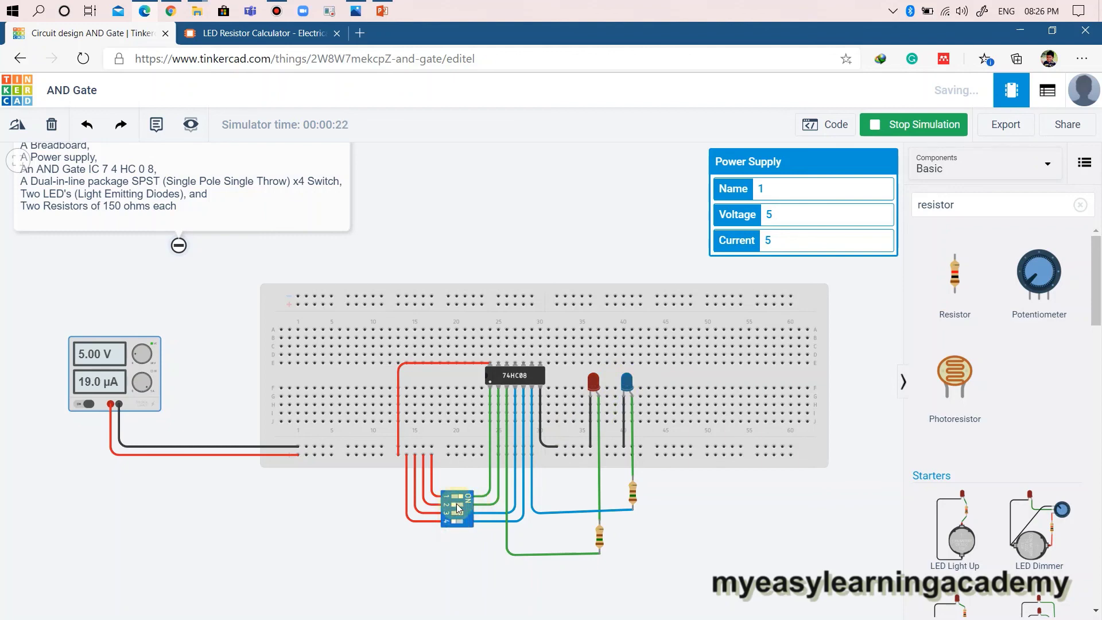